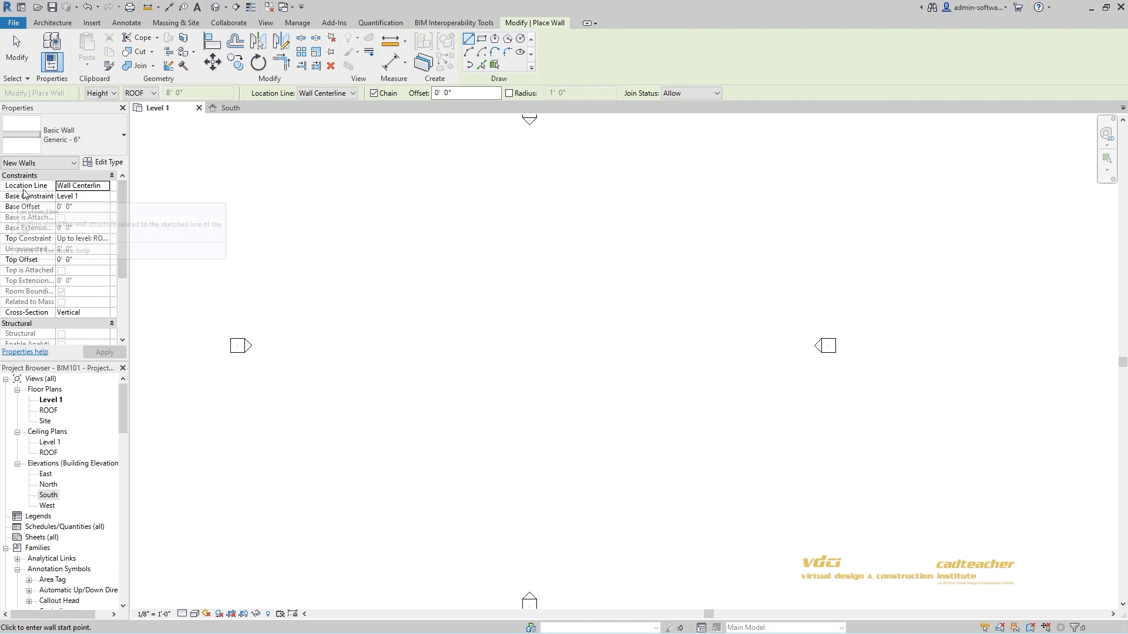
- Draw a rectangle of Generic - 6" walls about 27' by 20' between the elevation markers, with location line Finish Face: Exterior
left_click(106, 186)
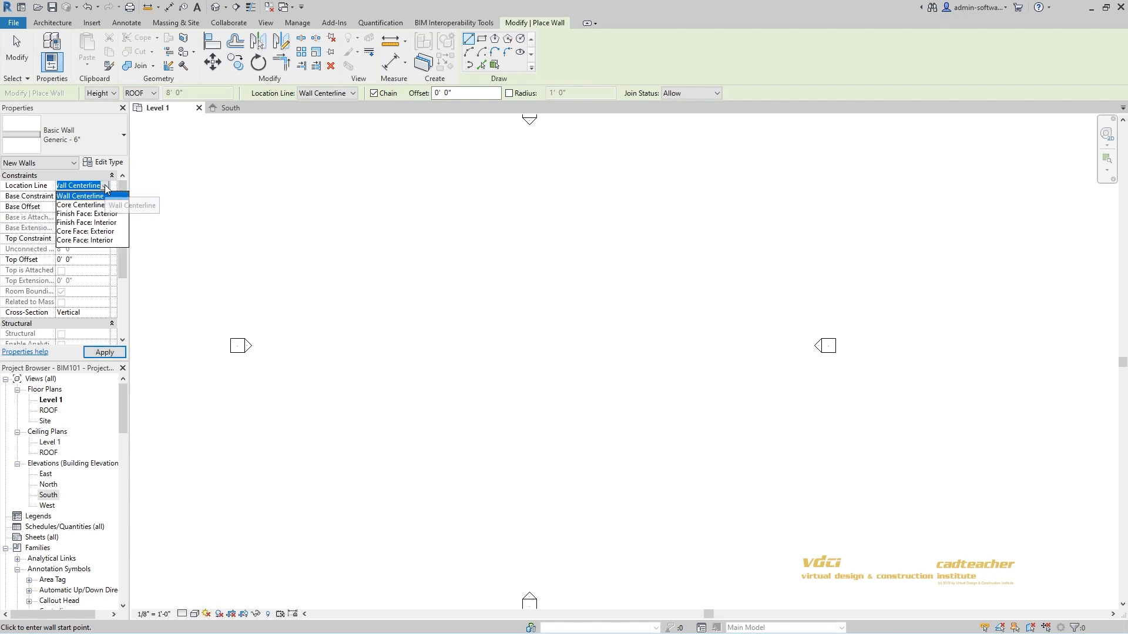
left_click(111, 215)
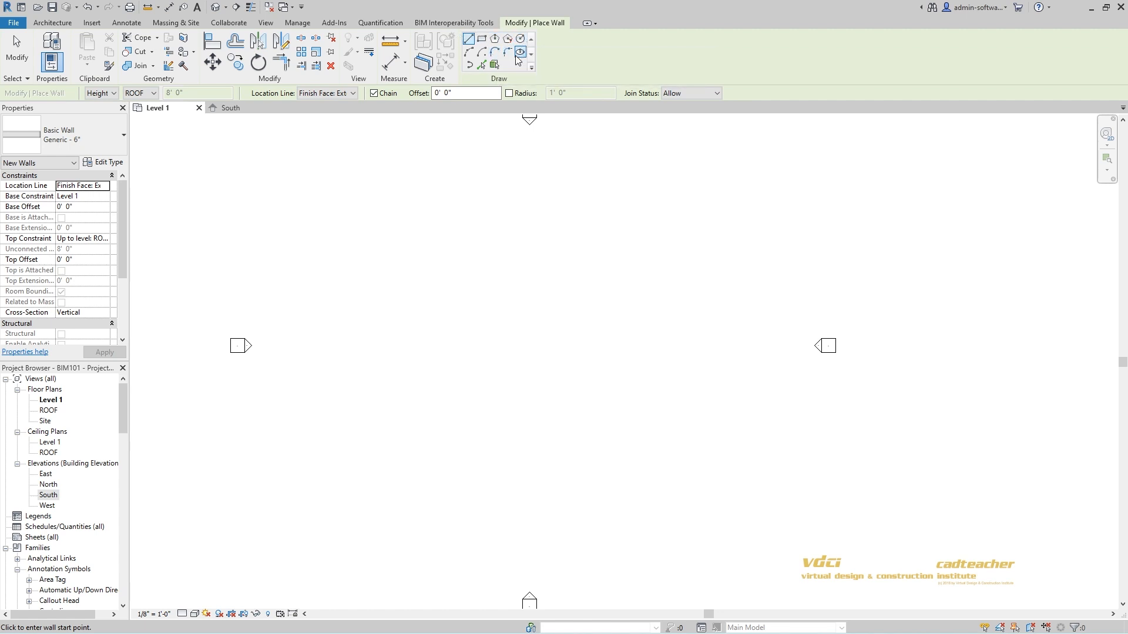
left_click(480, 40)
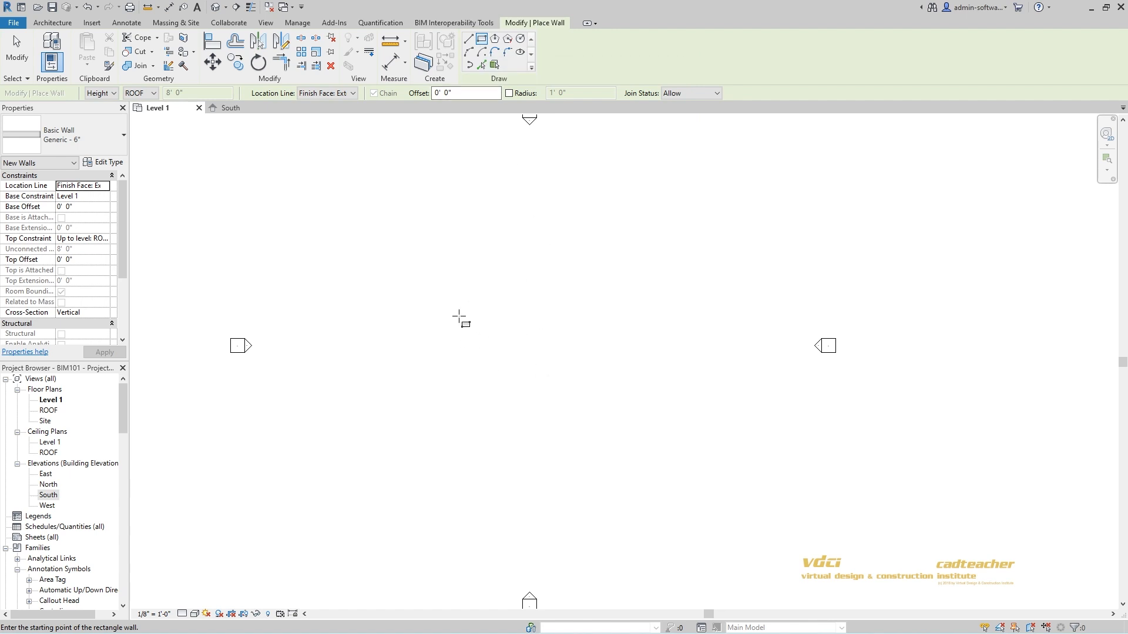
left_click(468, 286)
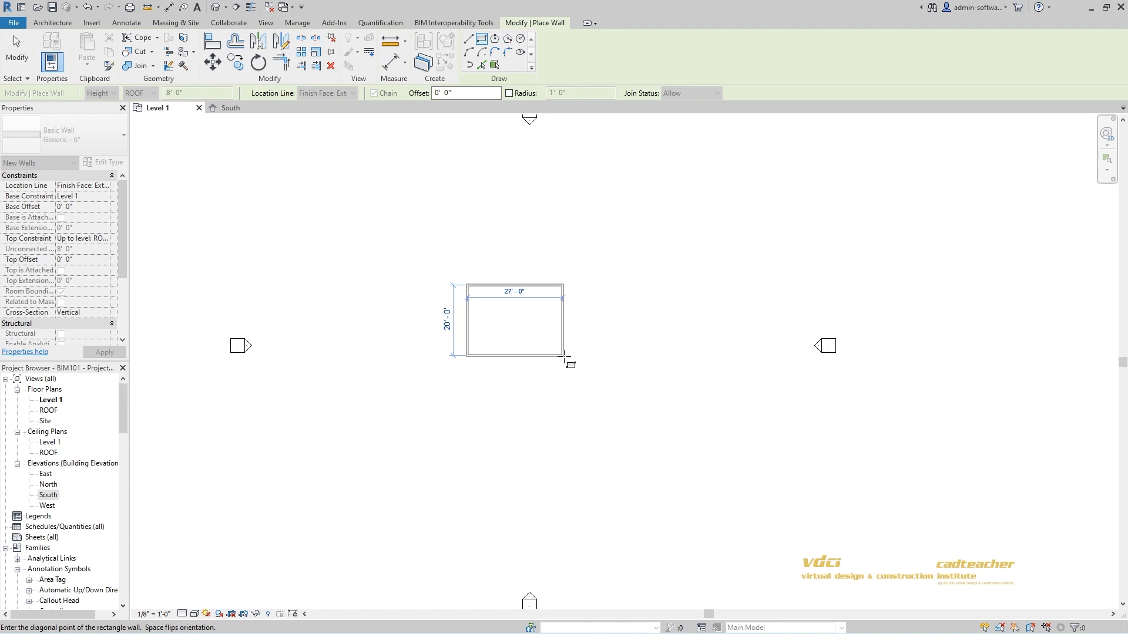
left_click(563, 356)
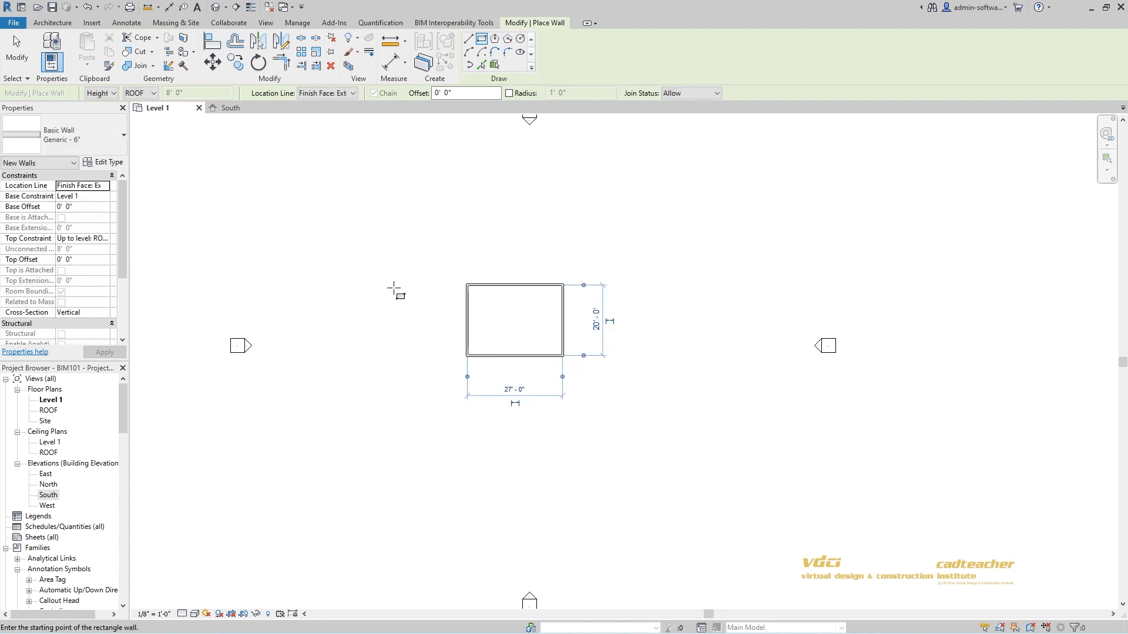
key("Escape")
key("Escape")
- Inspect the upper horizontal wall's end grips and its temporary dimension to the opposite wall
scroll(520, 314, "up", 5)
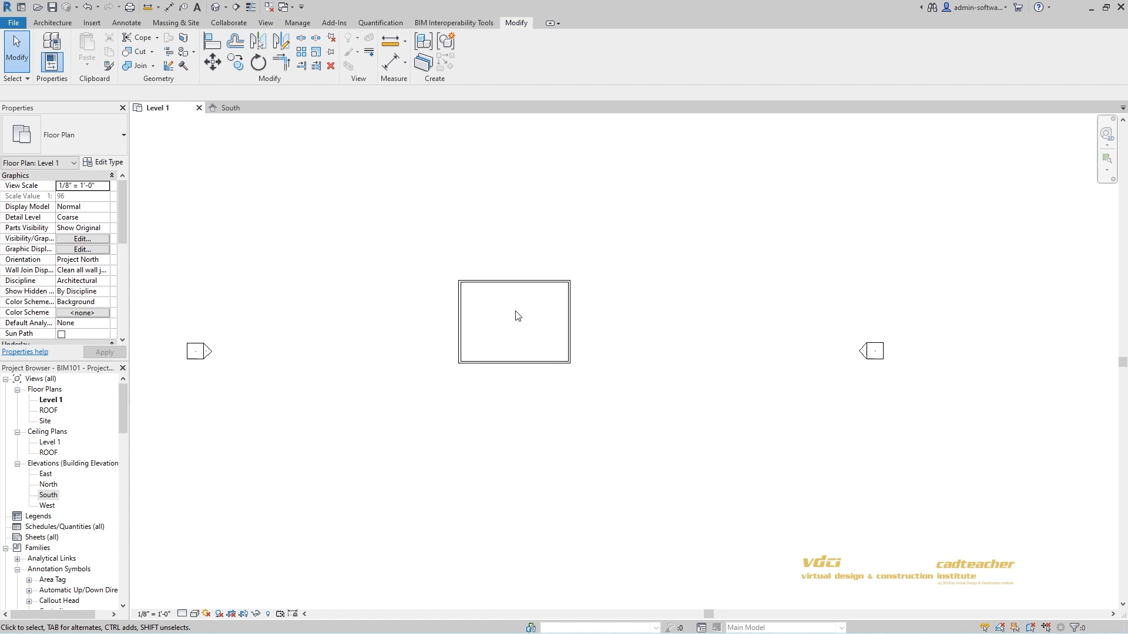
middle_click_drag(517, 315, 557, 322)
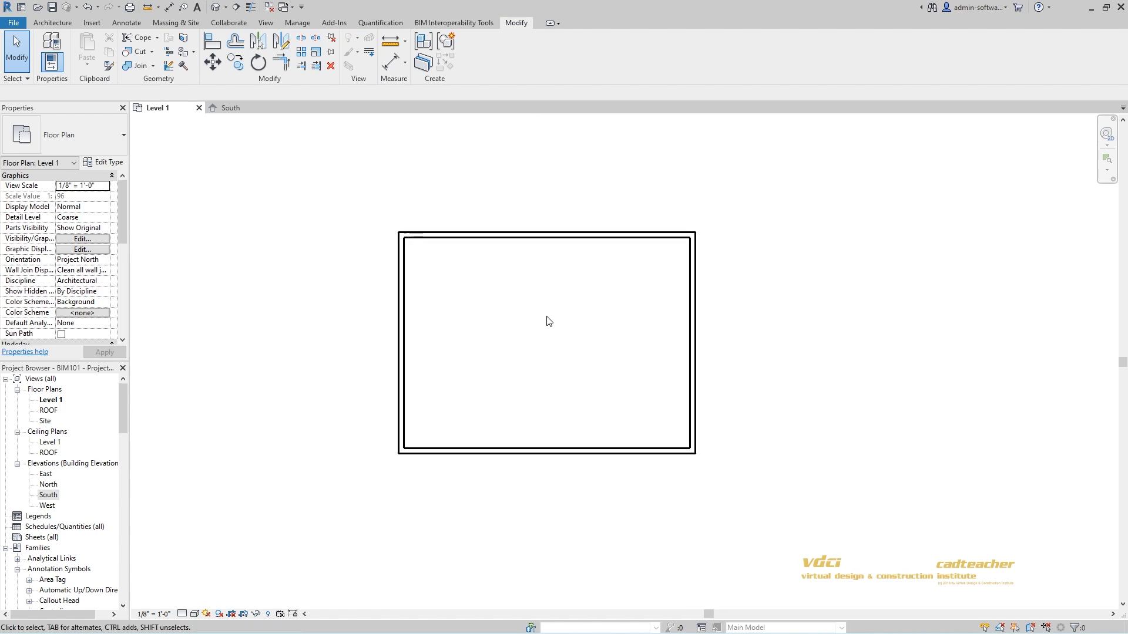
left_click(563, 243)
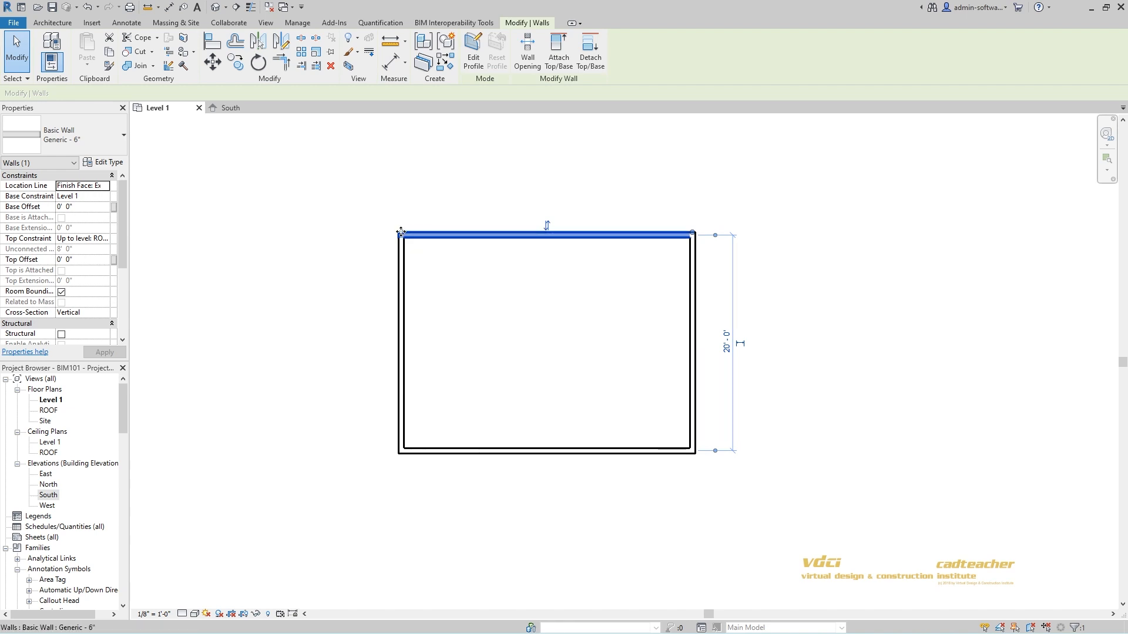
key("ctrl")
key("ctrl")
key("ctrl")
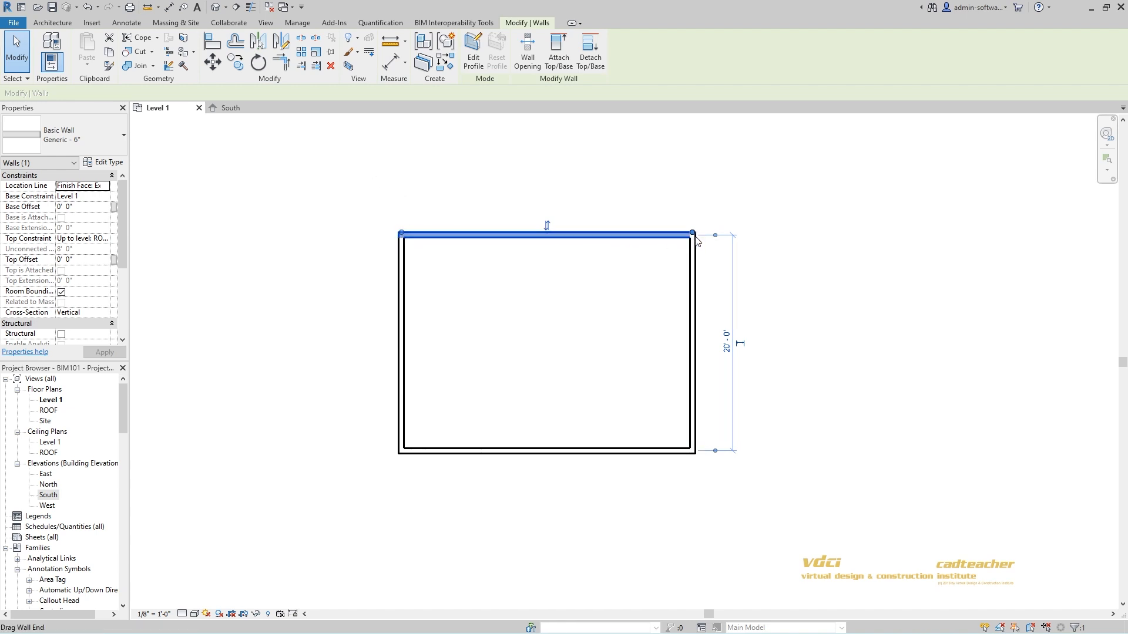
key("ctrl")
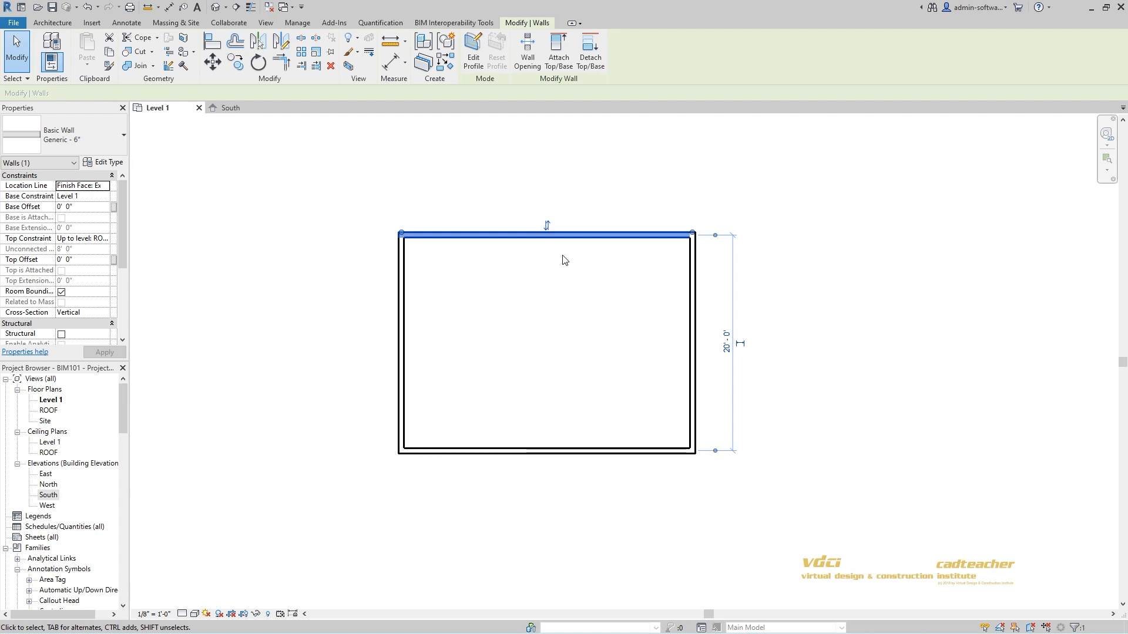
key("ctrl")
key("ctrl")
left_click(621, 199)
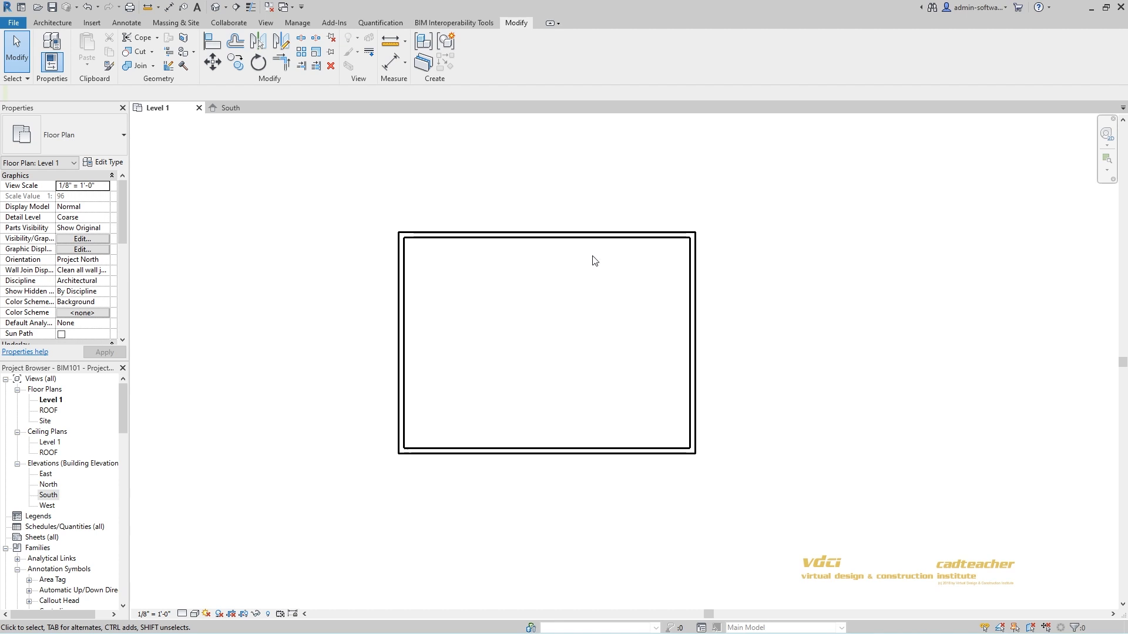
left_click(590, 238)
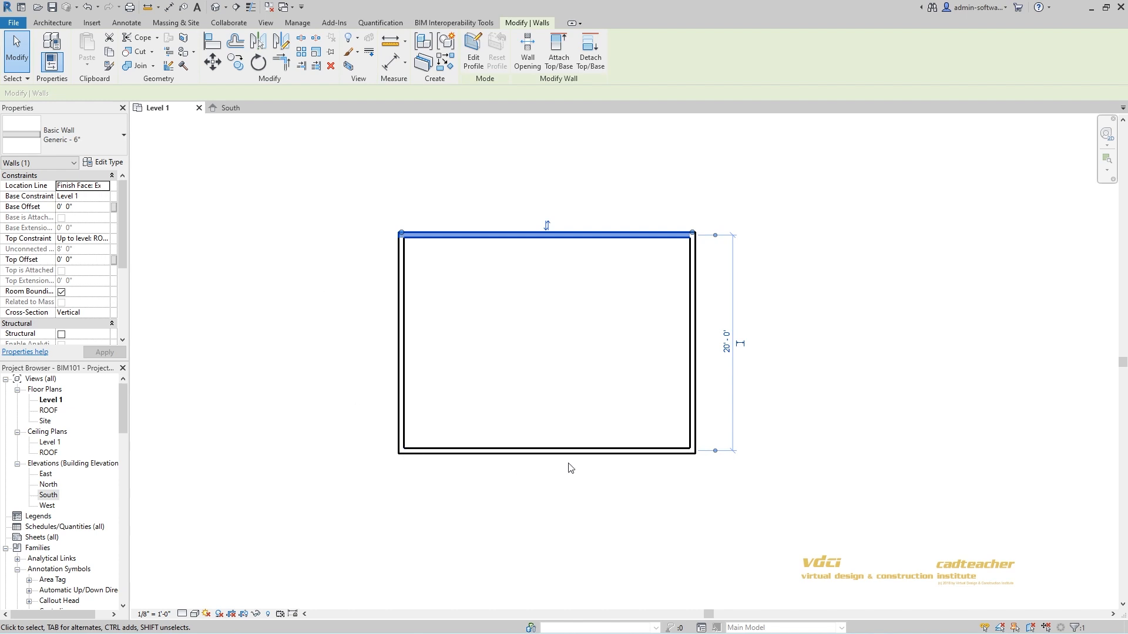
left_click(796, 309)
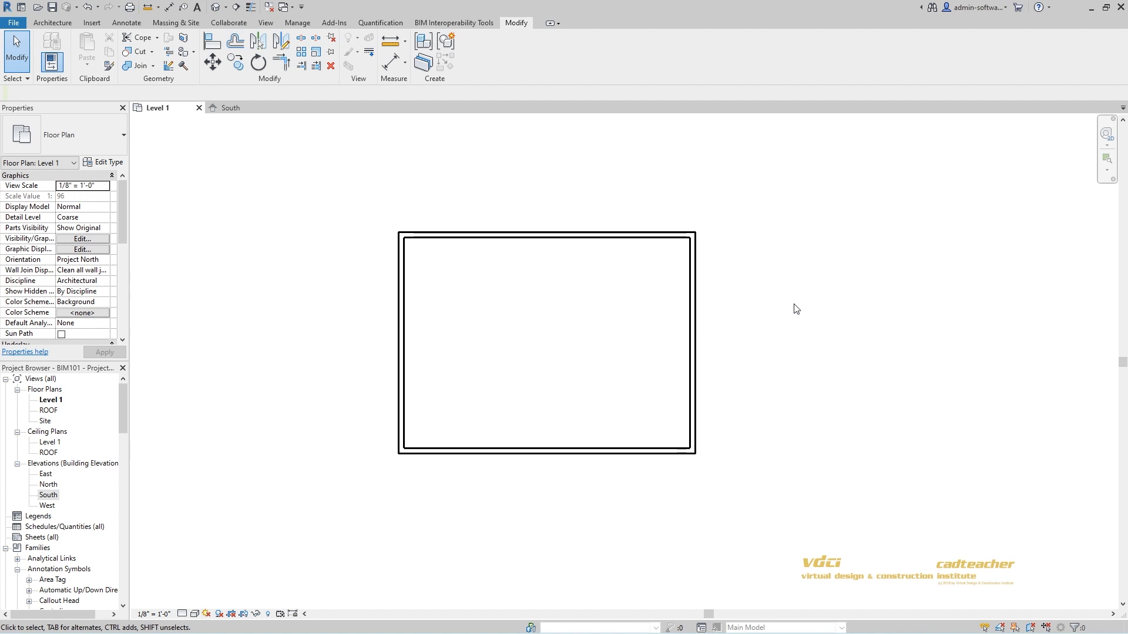
- Start an aligned dimension, trying Wall faces as the preferred reference before restoring Wall centerlines
left_click(125, 23)
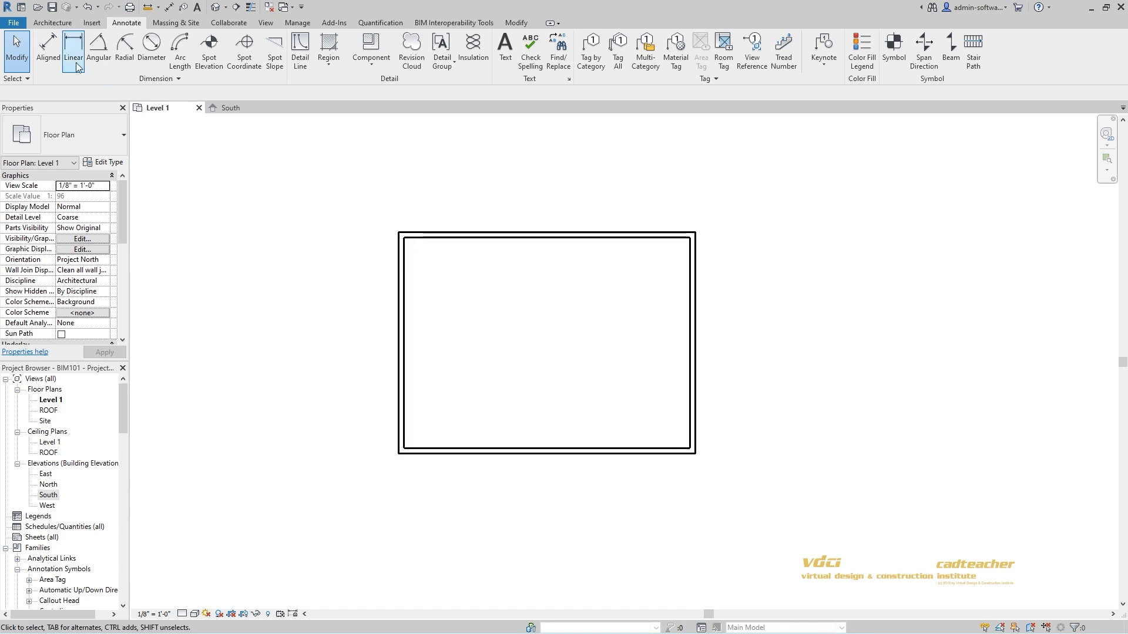
left_click(48, 48)
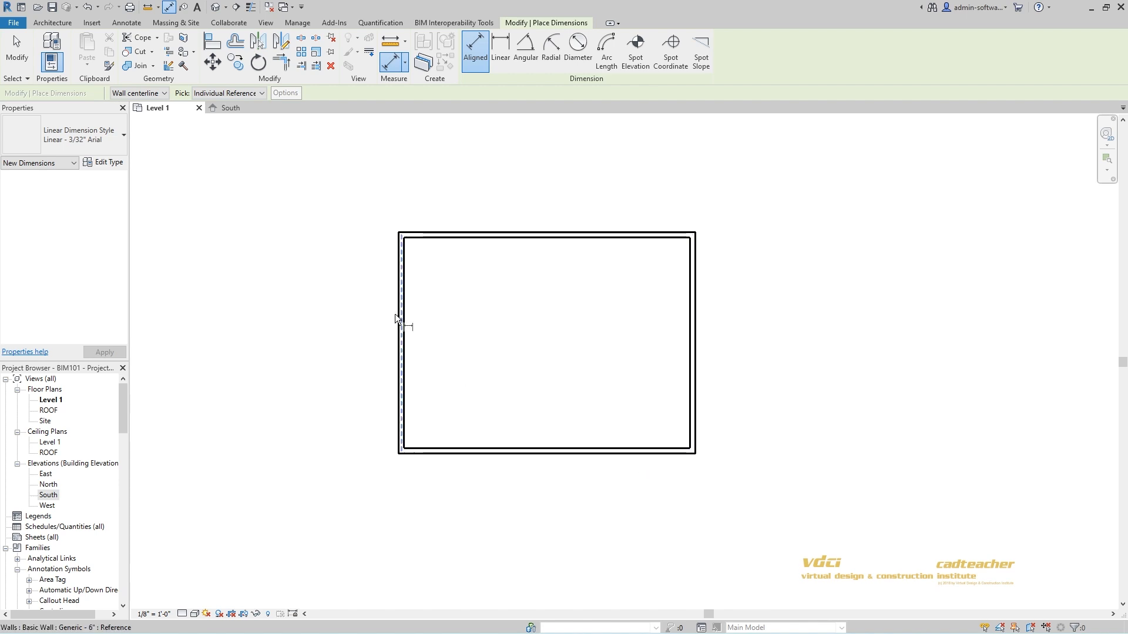
left_click(162, 94)
left_click(150, 114)
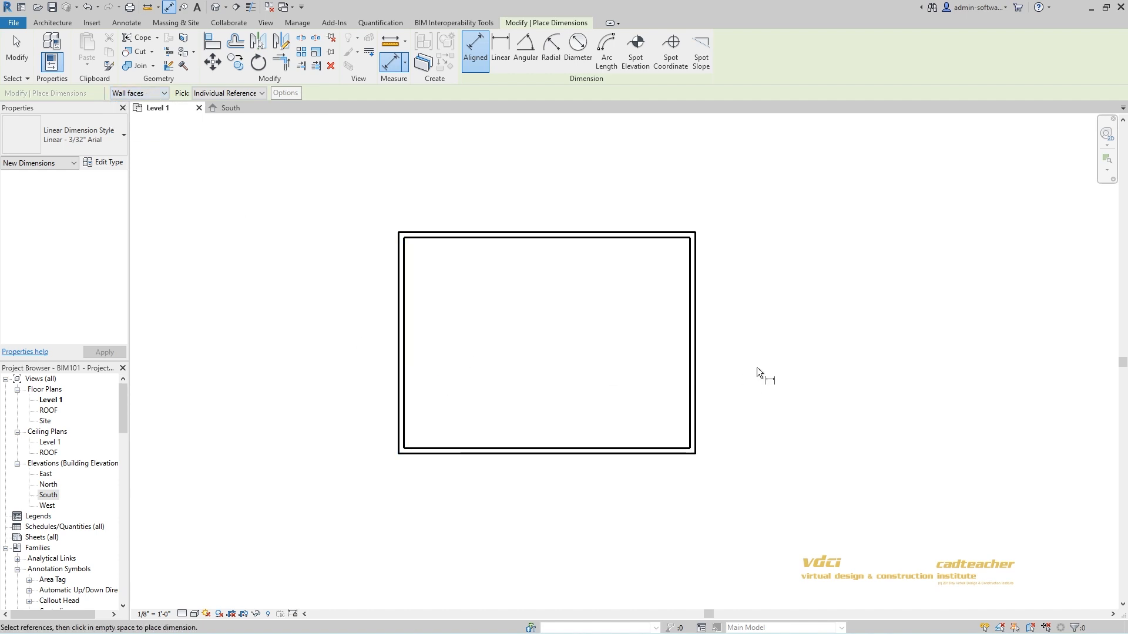
left_click(141, 93)
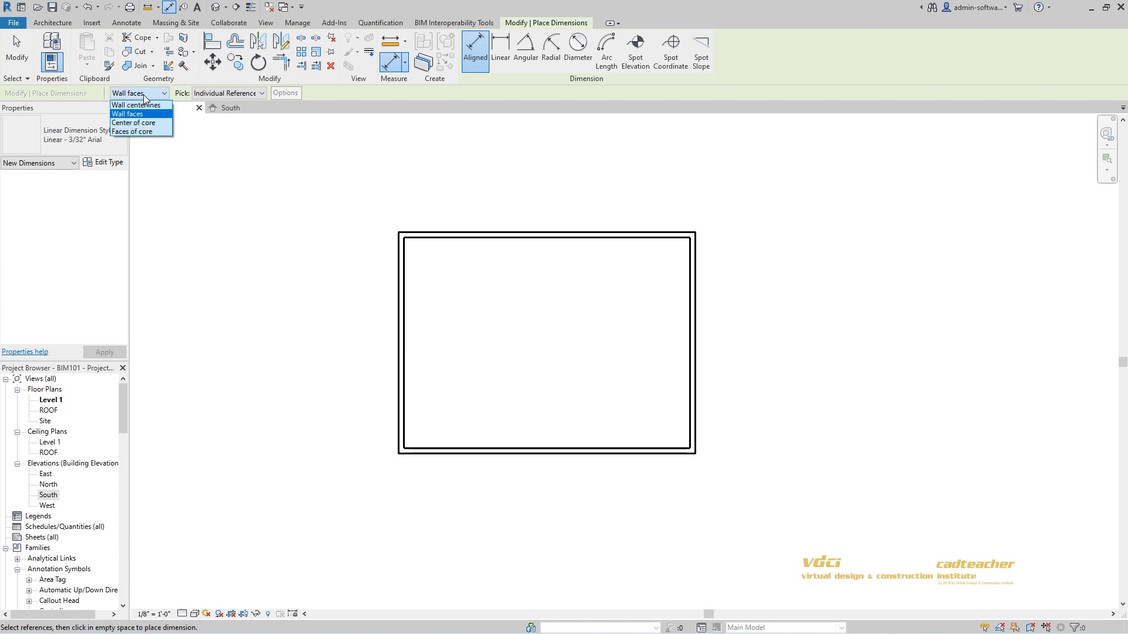
left_click(159, 106)
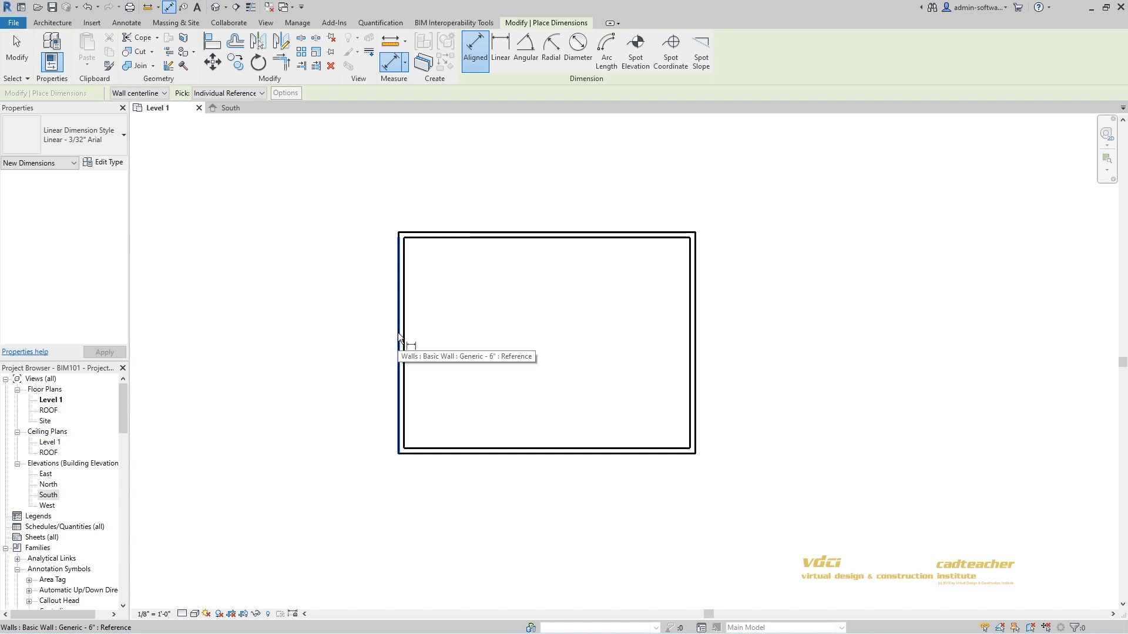
- Place an aligned dimension between the exterior faces of the two vertical walls, above the plan
key("Tab")
key("Tab")
key("Tab")
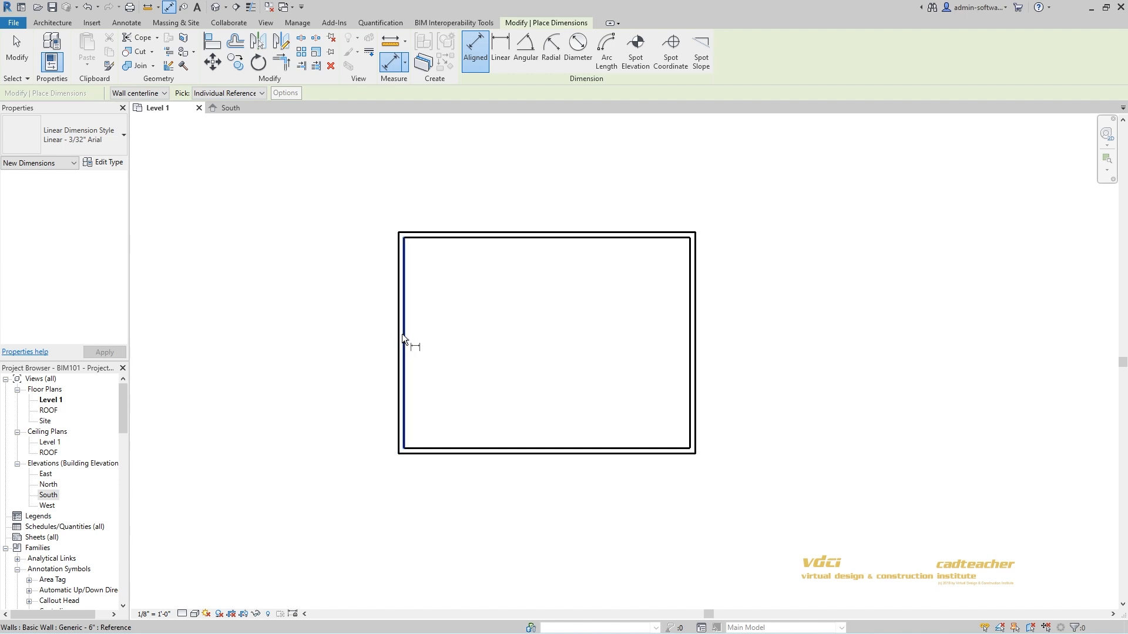
key("Tab")
key("Tab")
key("Tab")
key("Tab")
key("Tab")
key("Tab")
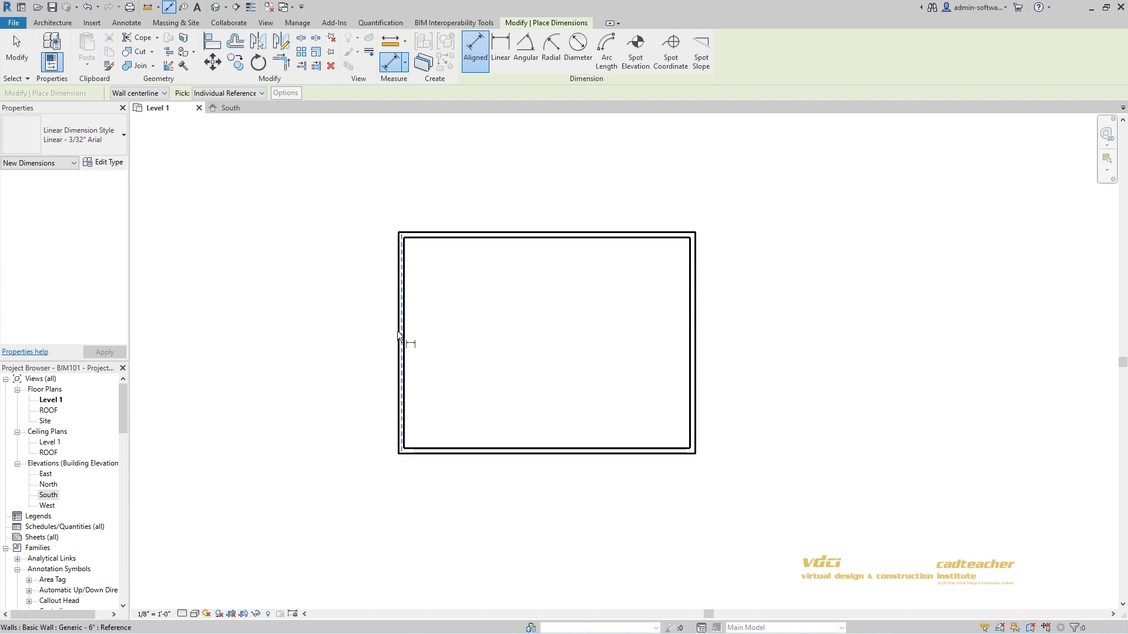
key("Tab")
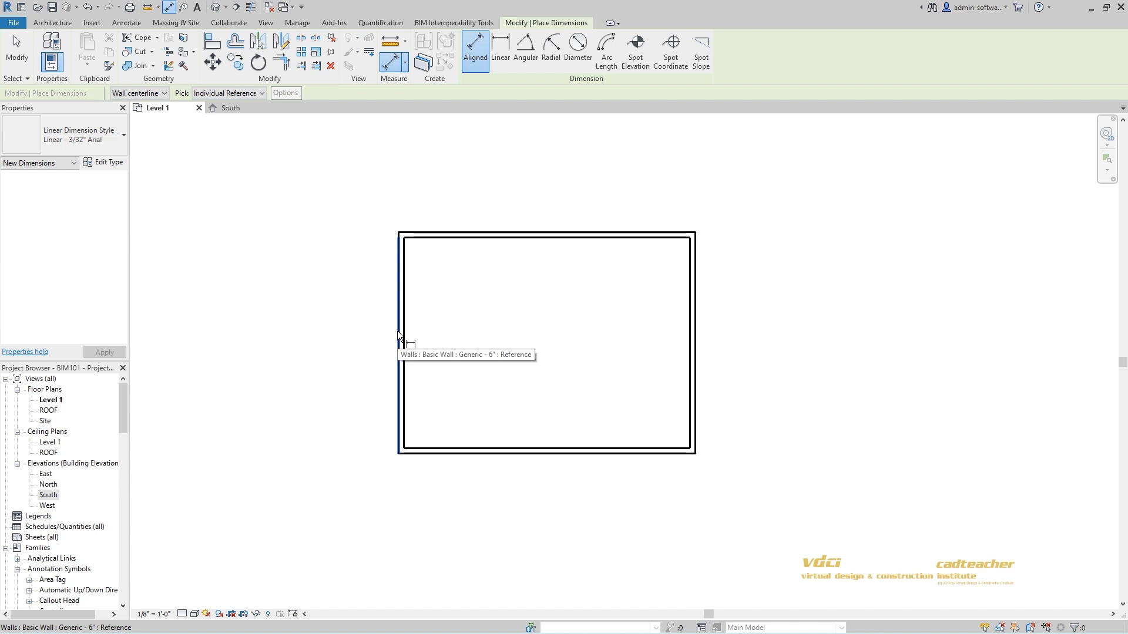
left_click(397, 330)
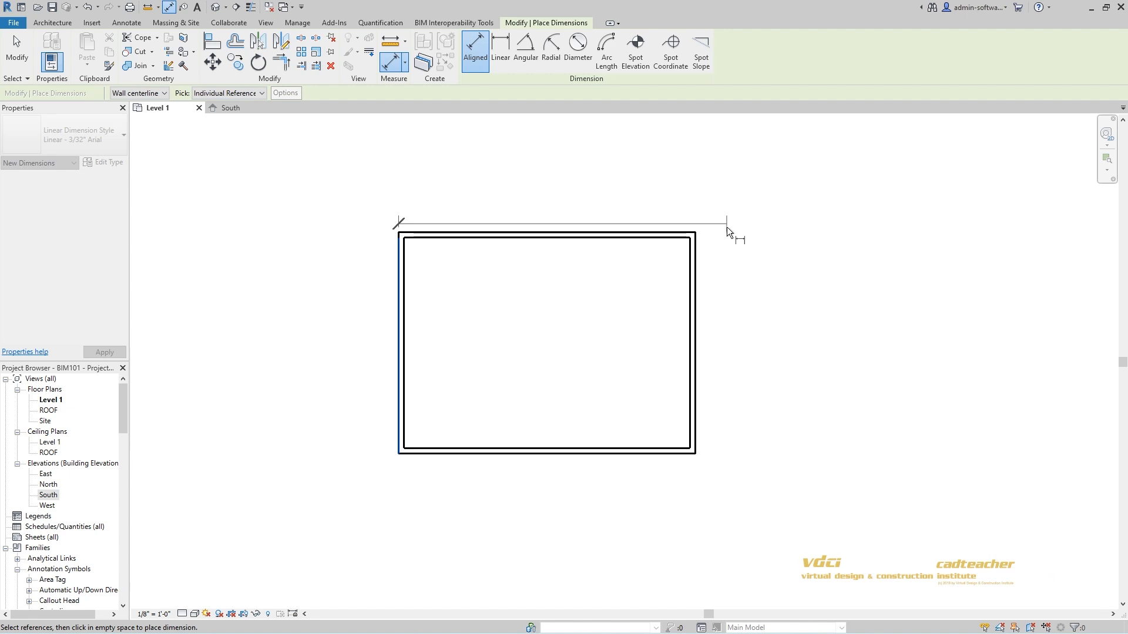
left_click(698, 309)
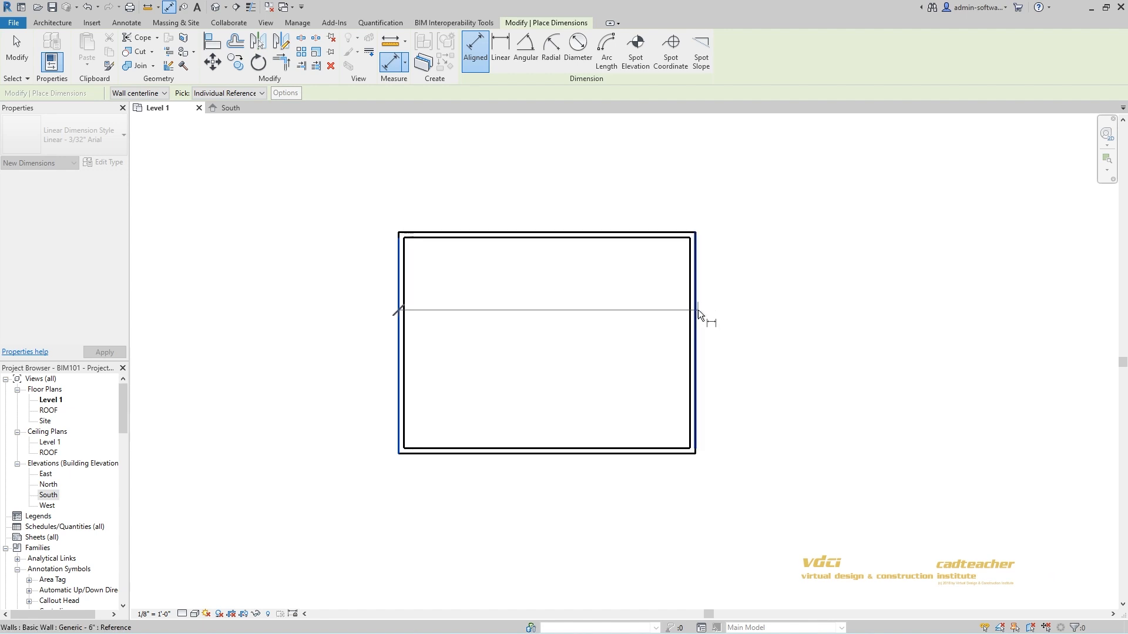
left_click(698, 309)
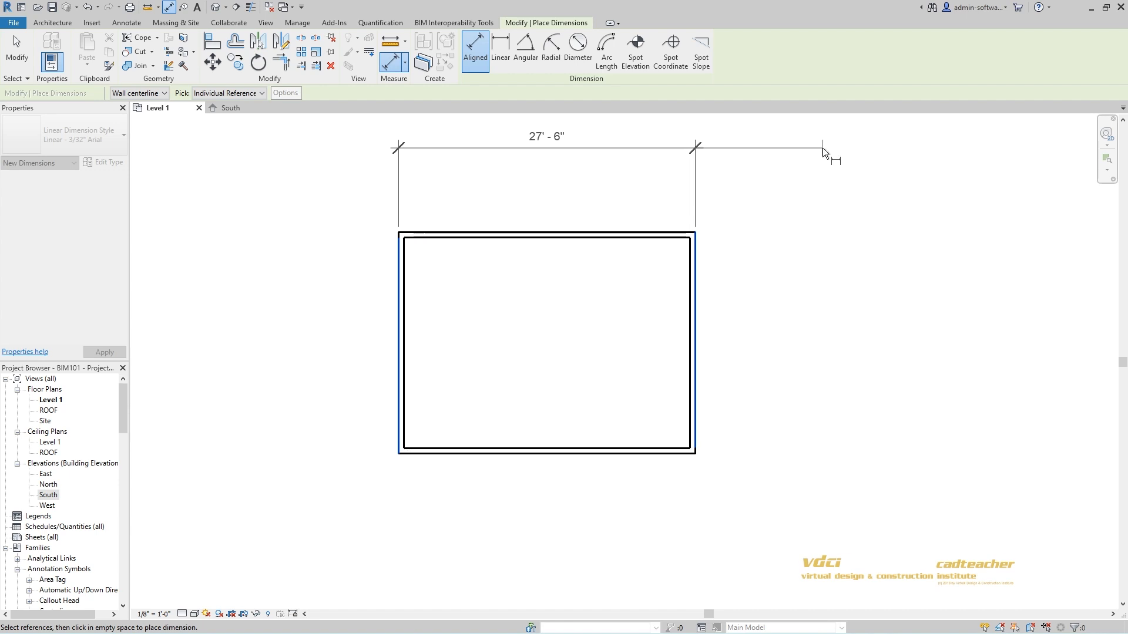
left_click(823, 148)
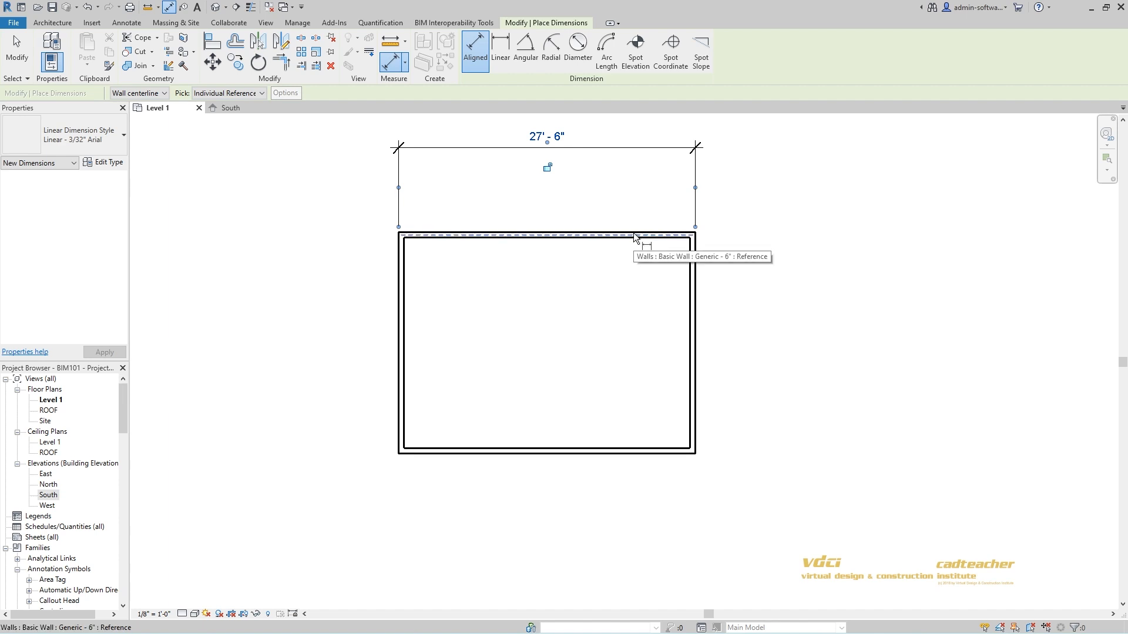
- Dimension between the exterior faces of the two horizontal walls, placing it right of the plan, and end dimensioning
left_click(482, 233)
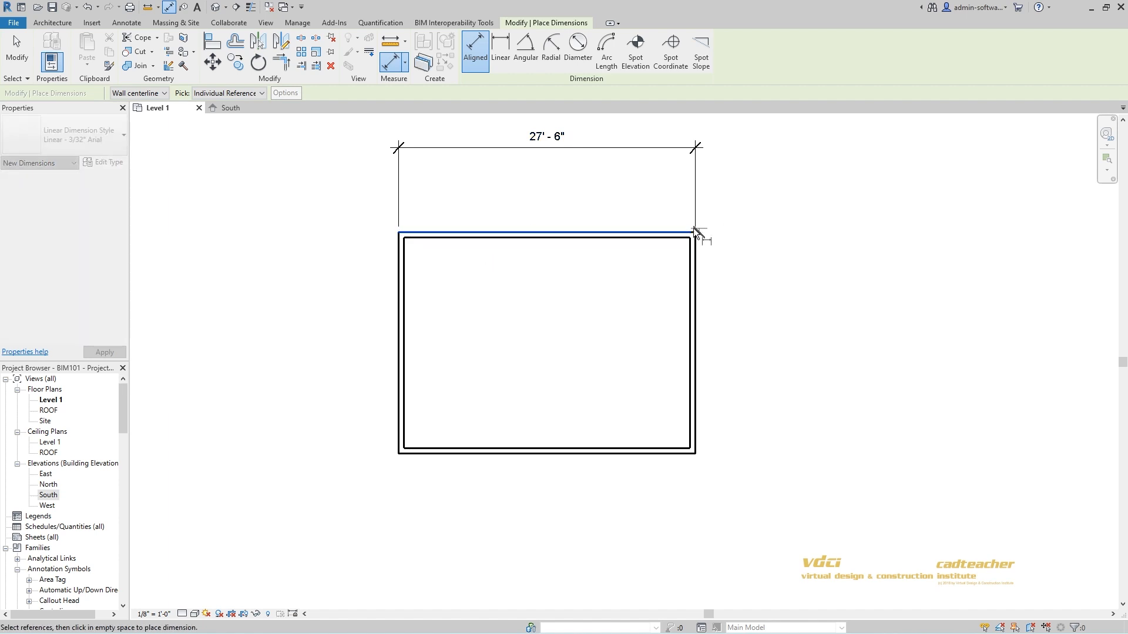
left_click(623, 455)
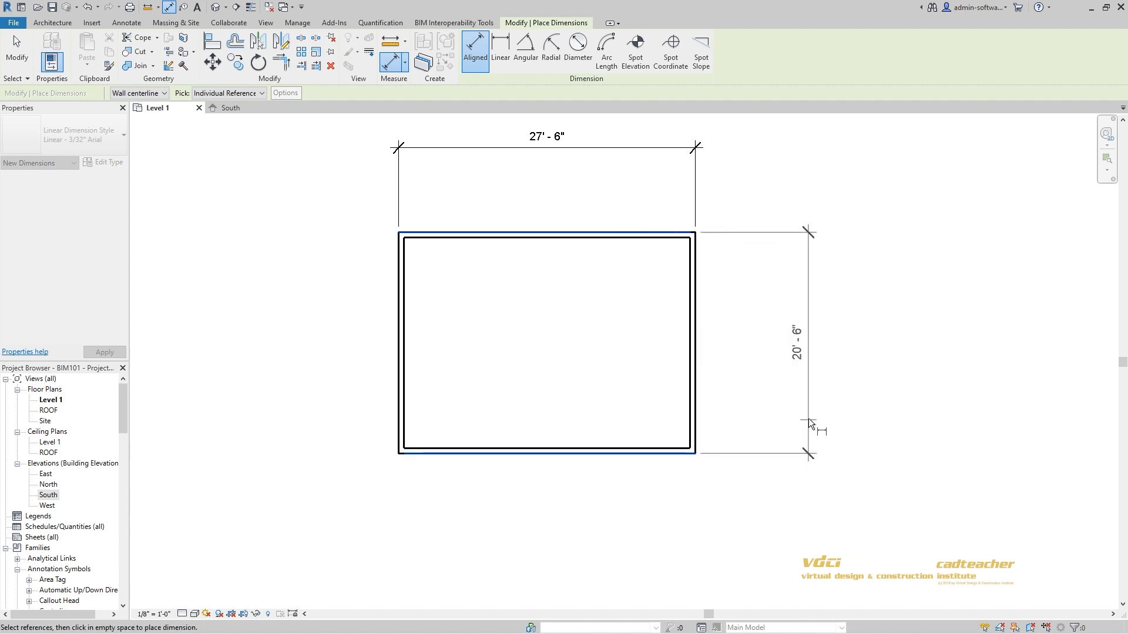
left_click(809, 417)
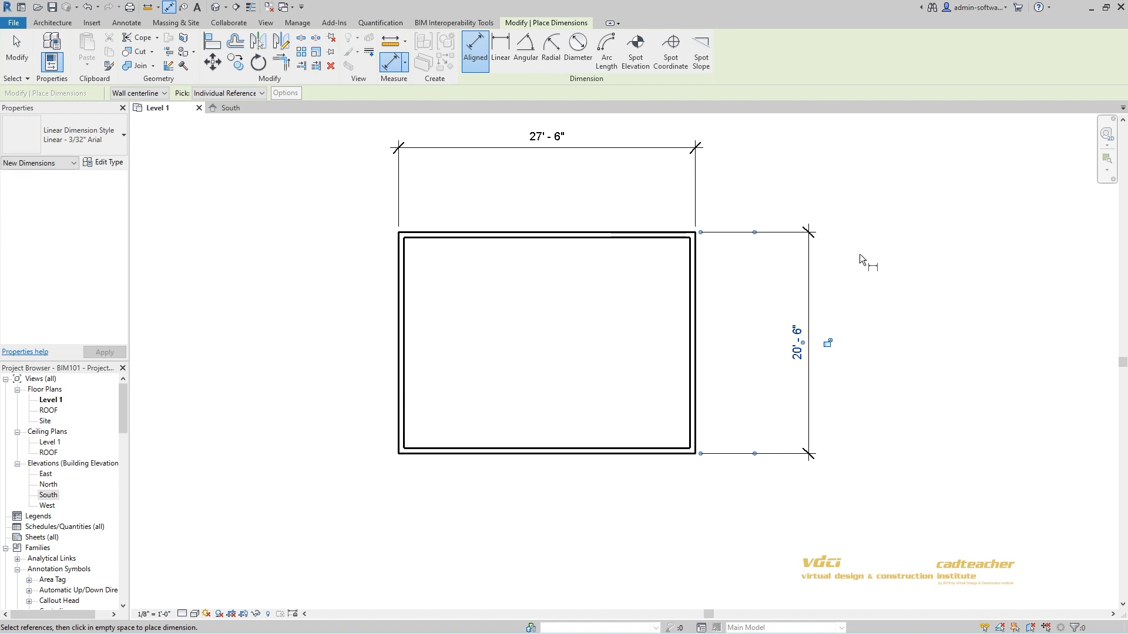
key("Escape")
key("Escape")
- Set the Level 1 floor plan's view scale to 1/4" = 1'-0"
middle_click_drag(852, 215, 861, 241)
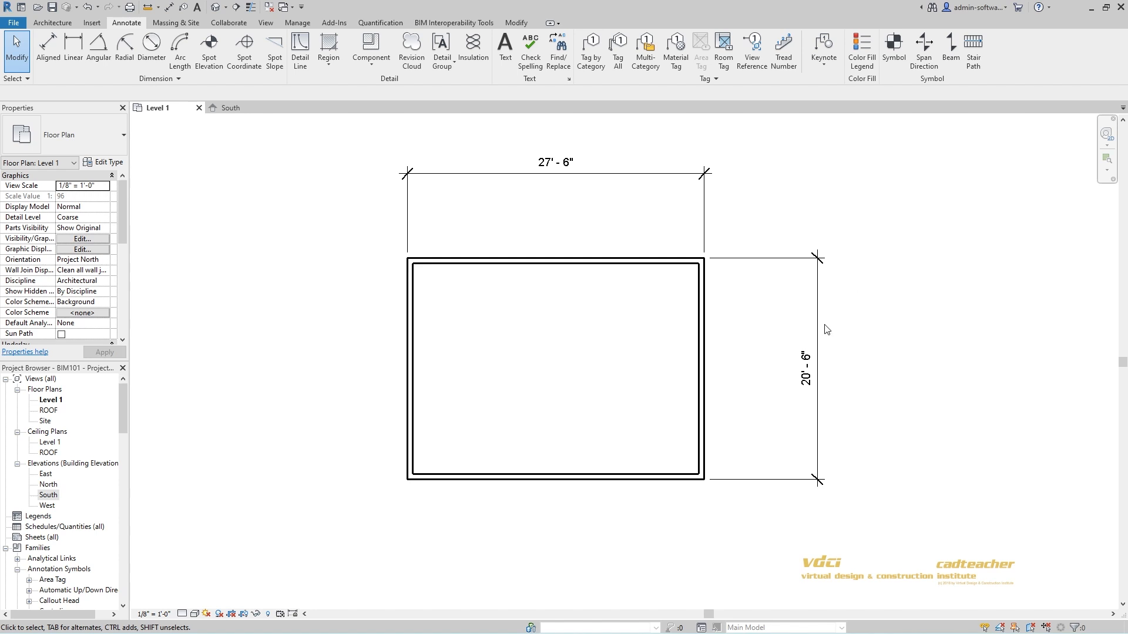
left_click(148, 614)
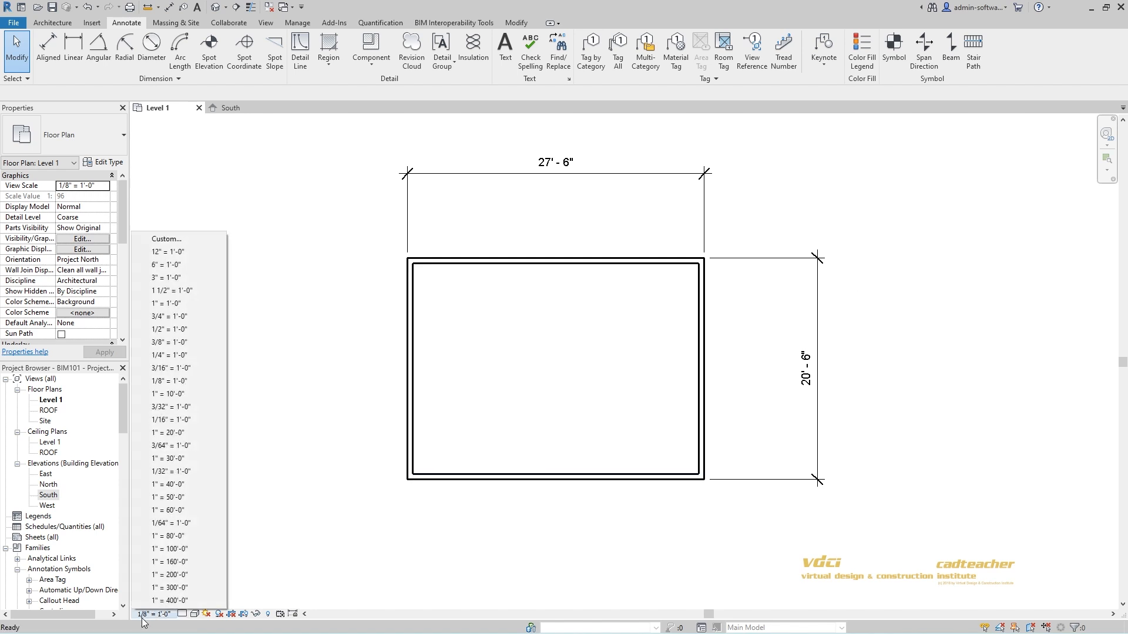
left_click(170, 357)
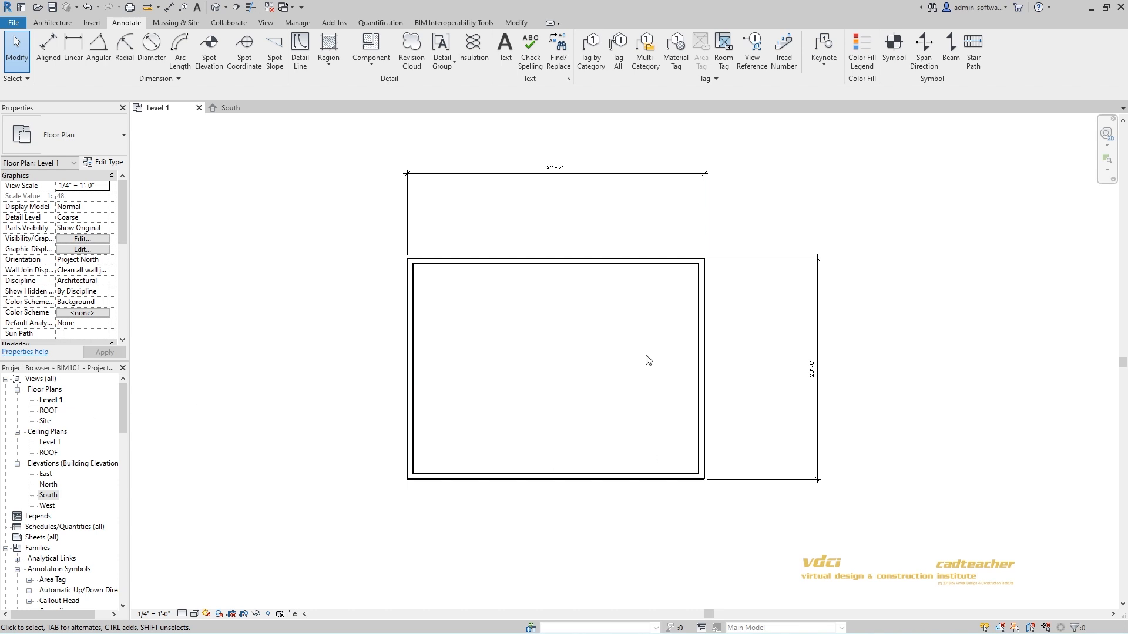
- Review the text override options of the horizontal dimension above the plan, and dismiss them without changes
scroll(647, 360, "up", 1)
middle_click_drag(610, 344, 598, 378)
scroll(598, 372, "up", 1)
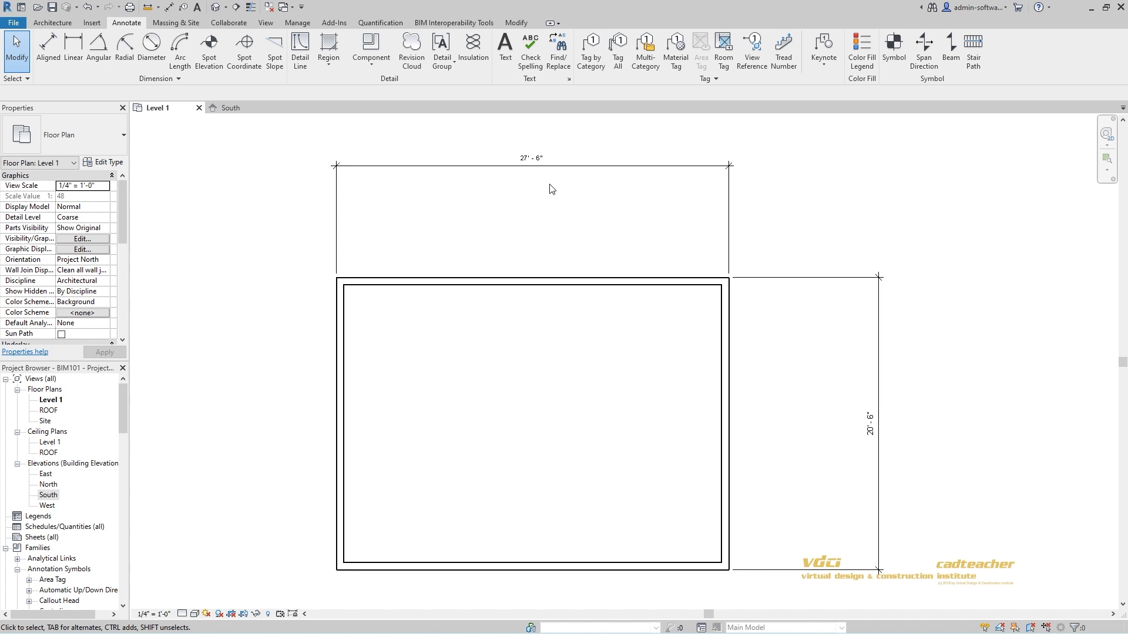
left_click(535, 164)
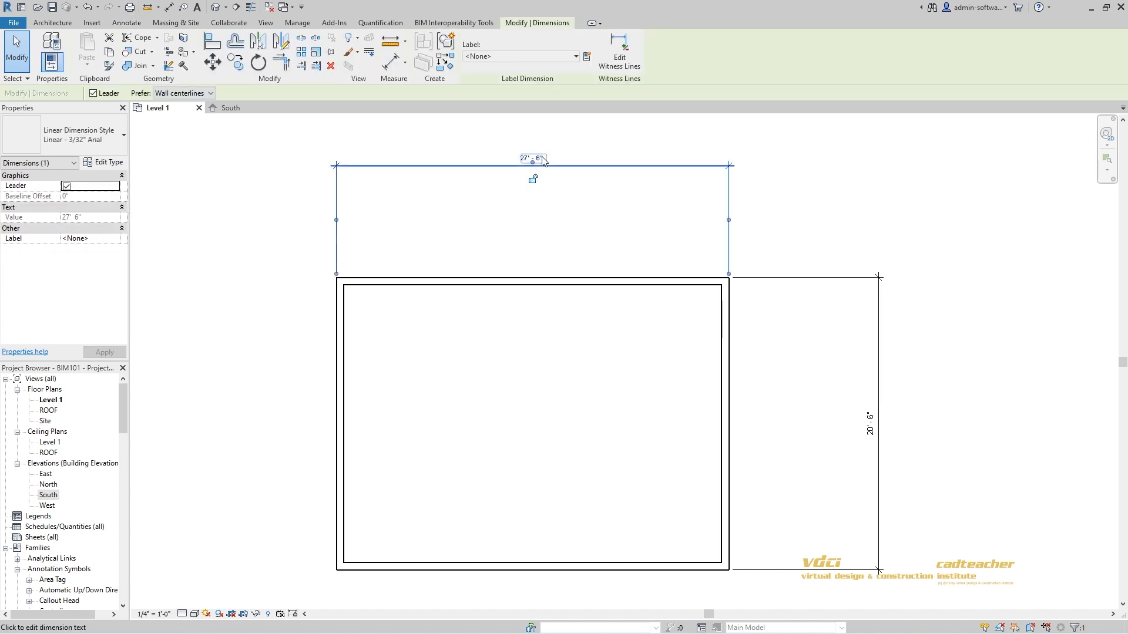
left_click(536, 160)
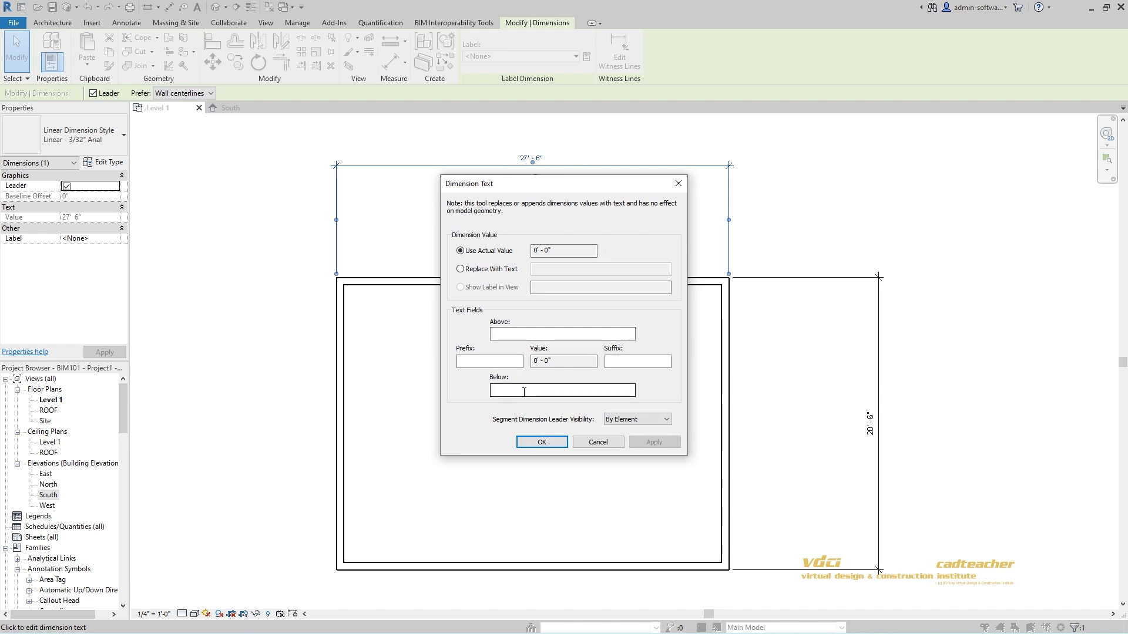
left_click(598, 442)
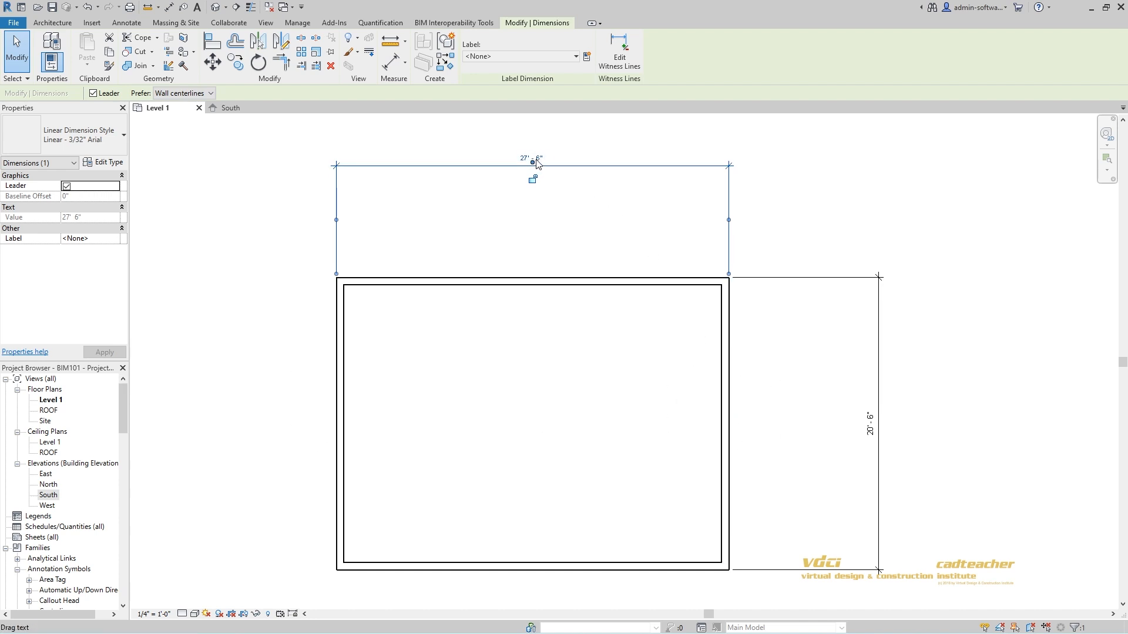
- Move the left vertical wall by setting the overall horizontal dimension above the plan to 25', and deselect the wall
left_click(339, 417)
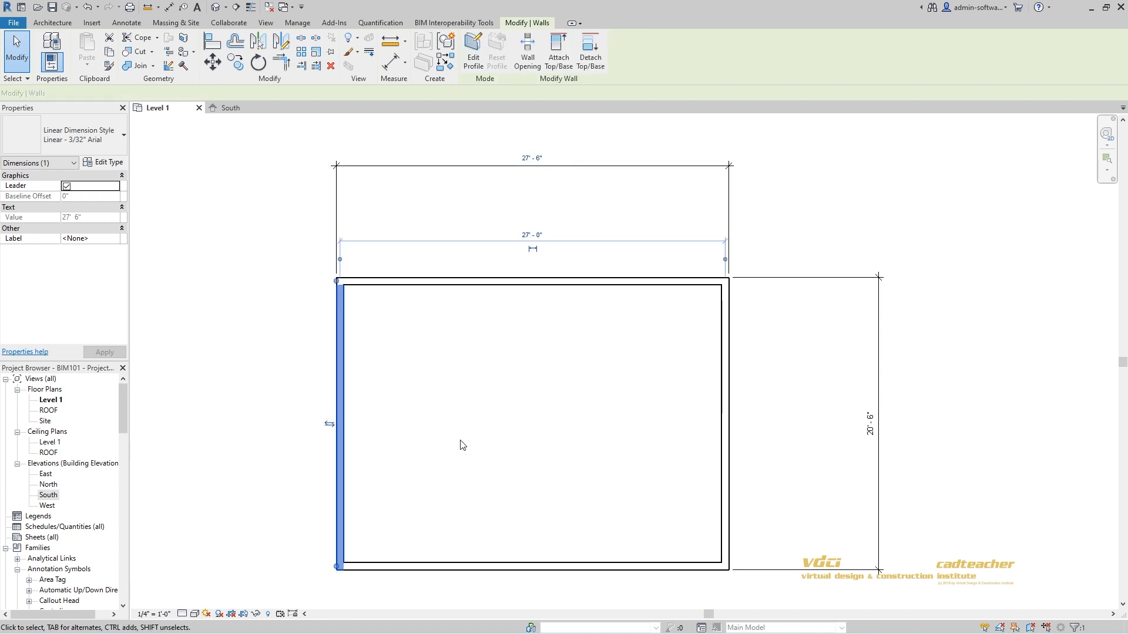
left_click(722, 374)
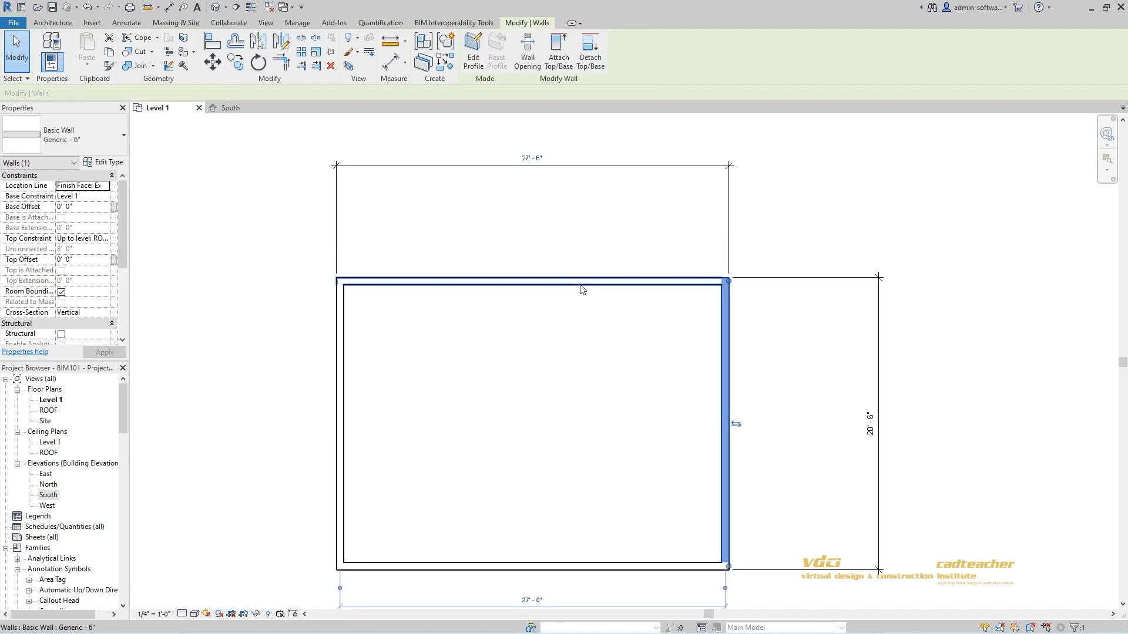
left_click(344, 454)
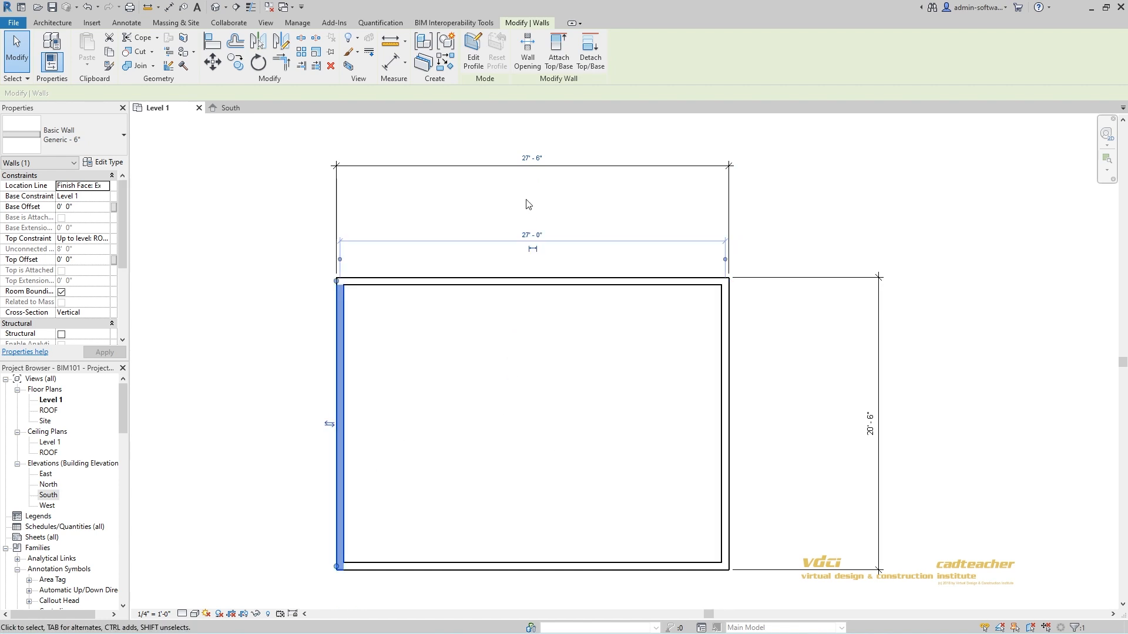
left_click(538, 160)
key("ctrl")
key("ctrl")
left_click(537, 160)
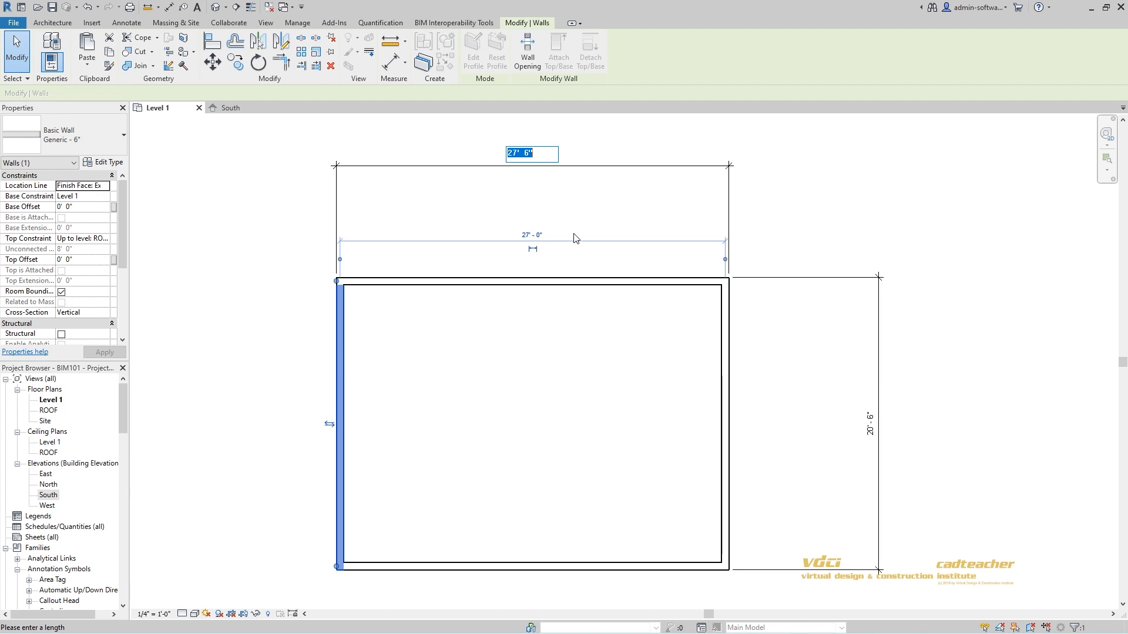
type("25")
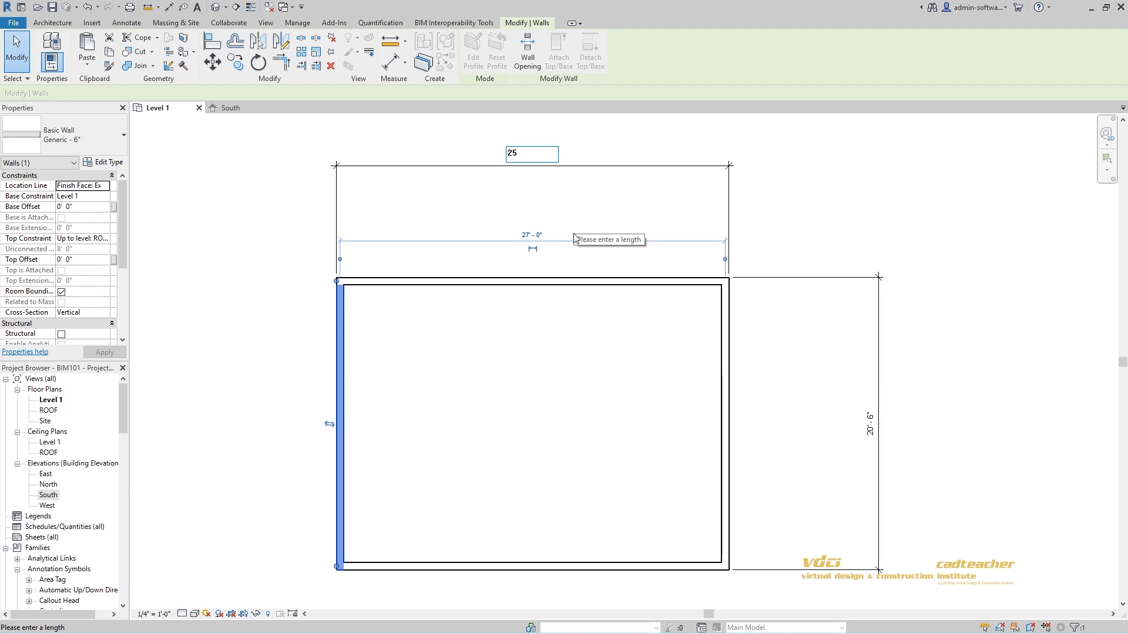
key("Return")
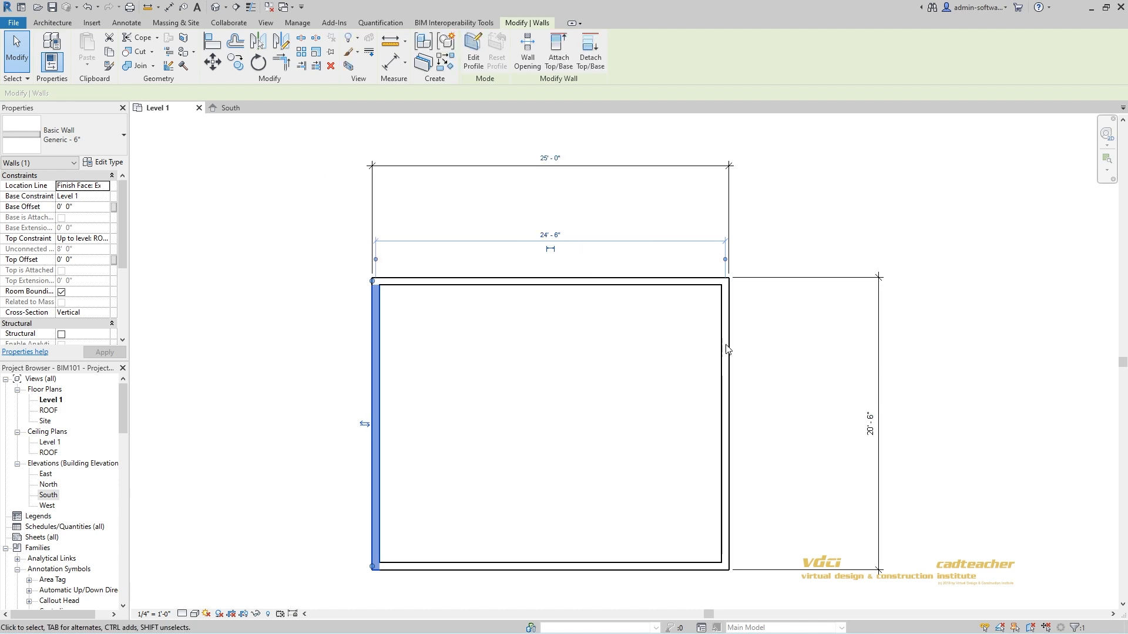
left_click(817, 417)
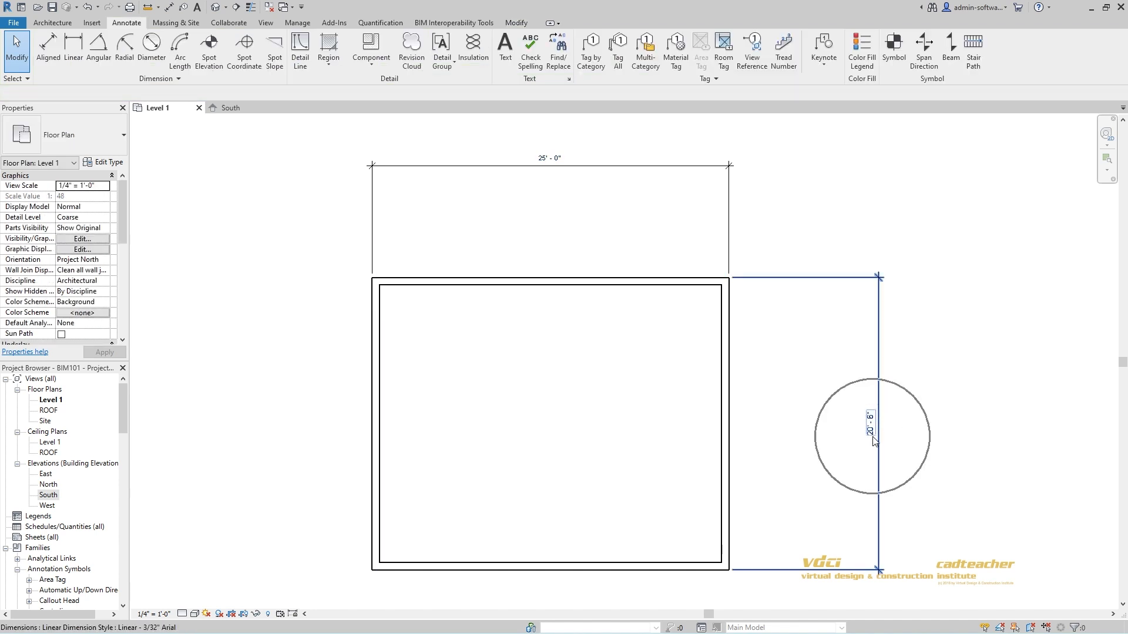
left_click(593, 284)
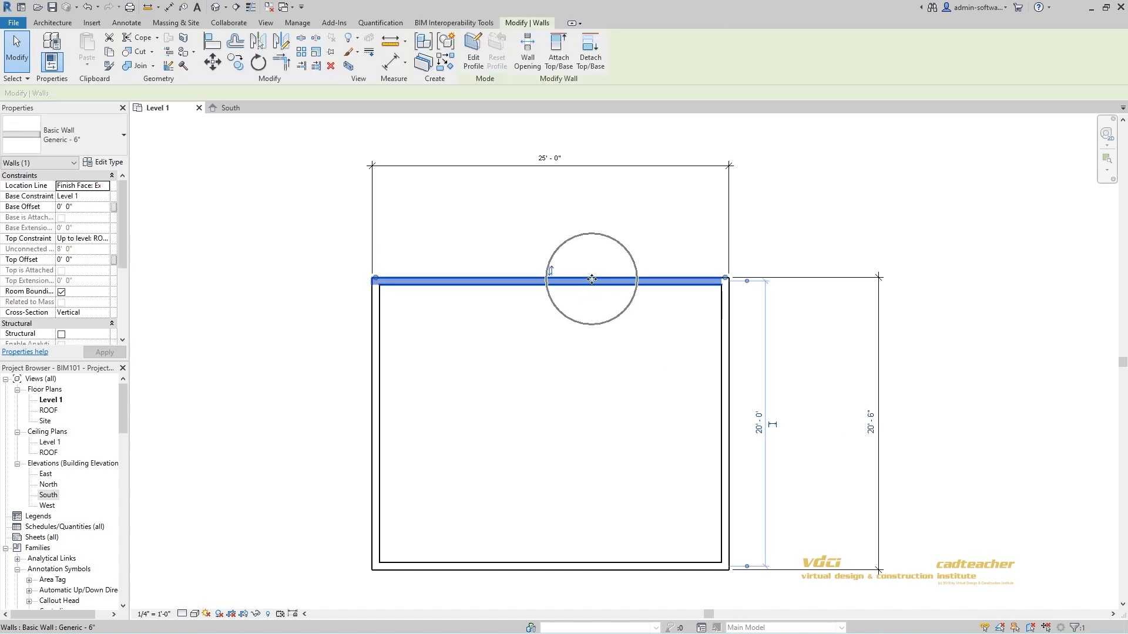
key("ctrl")
key("ctrl")
key("ctrl")
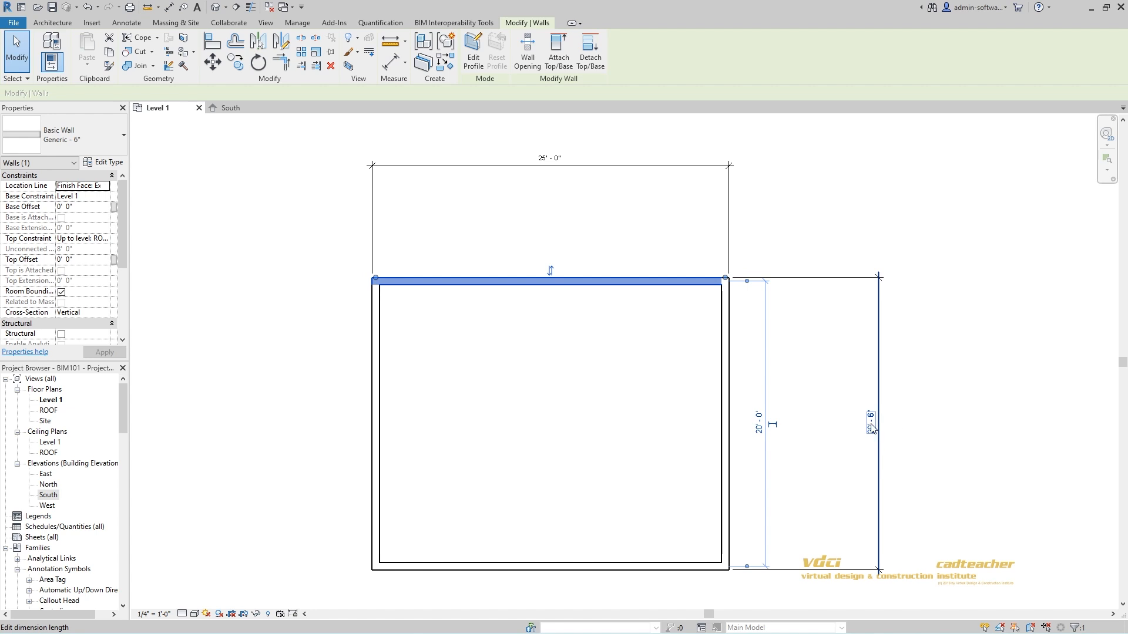
left_click(871, 423)
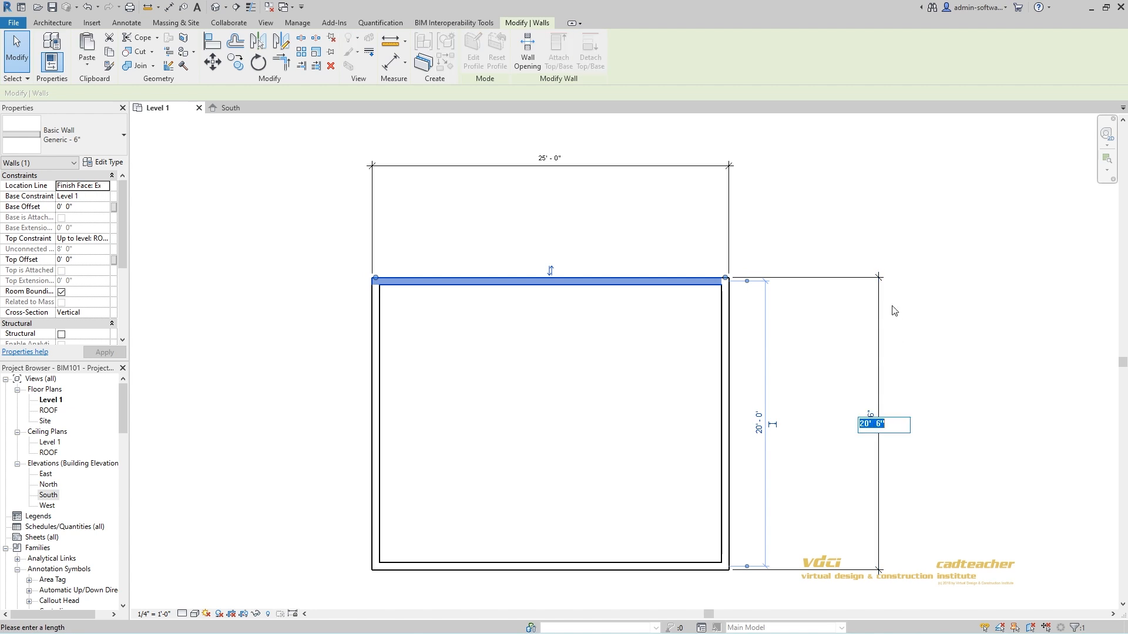
key("Escape")
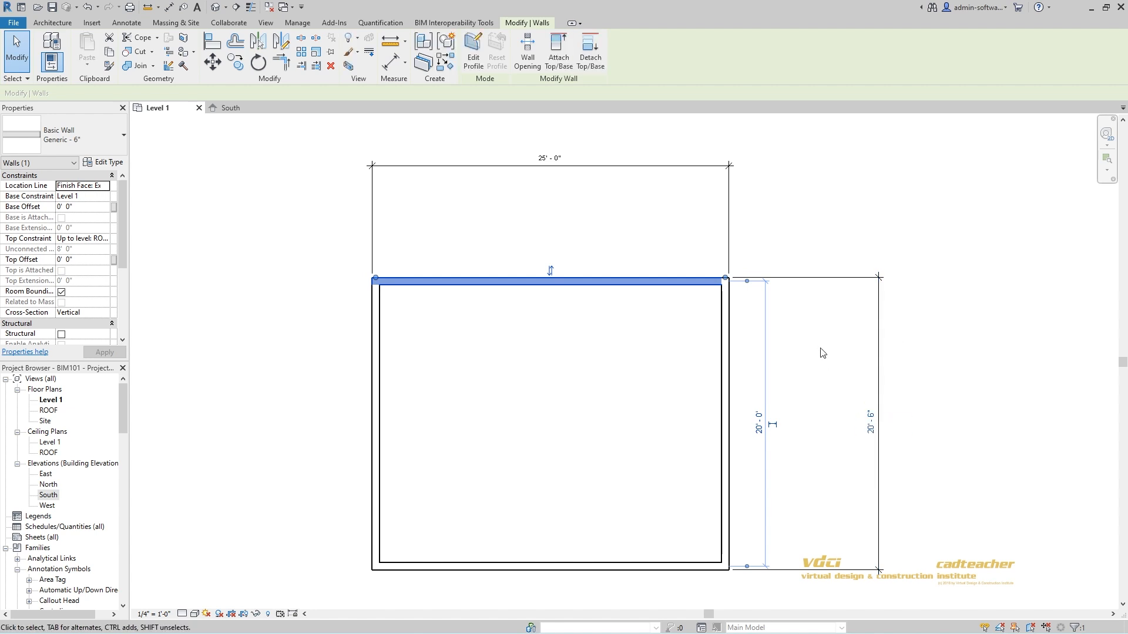
key("Escape")
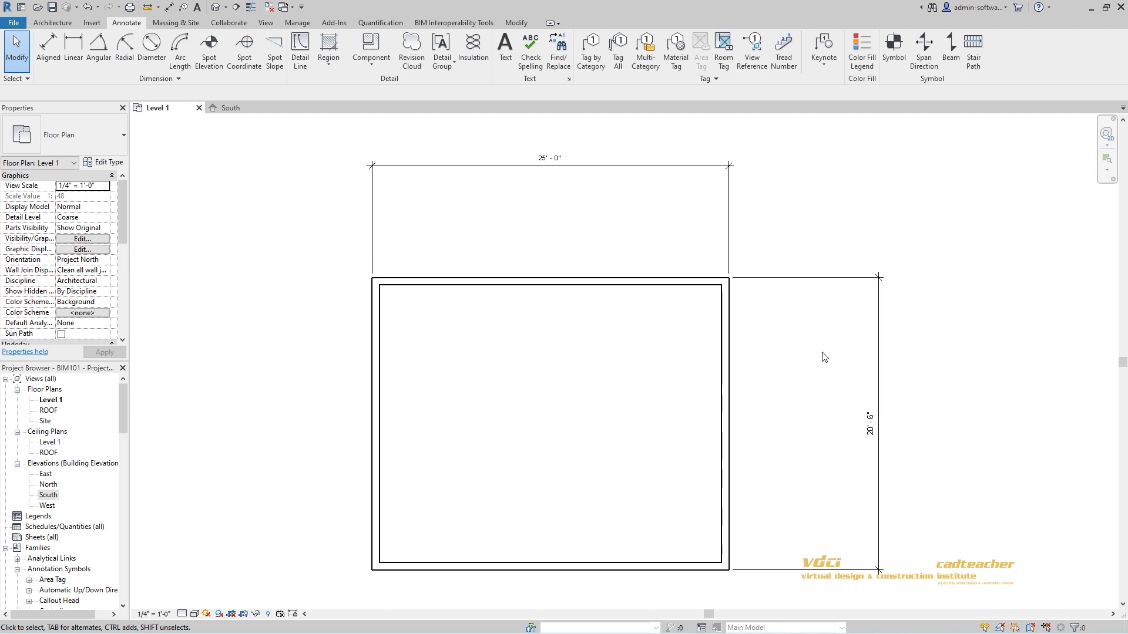
left_click(732, 376)
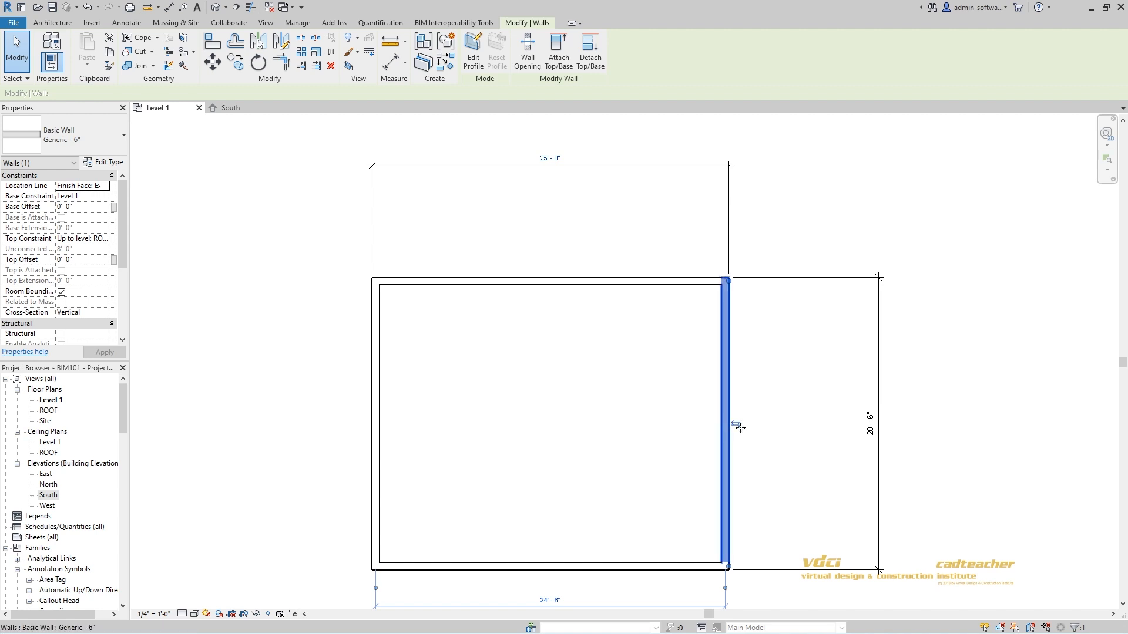
left_click(787, 360)
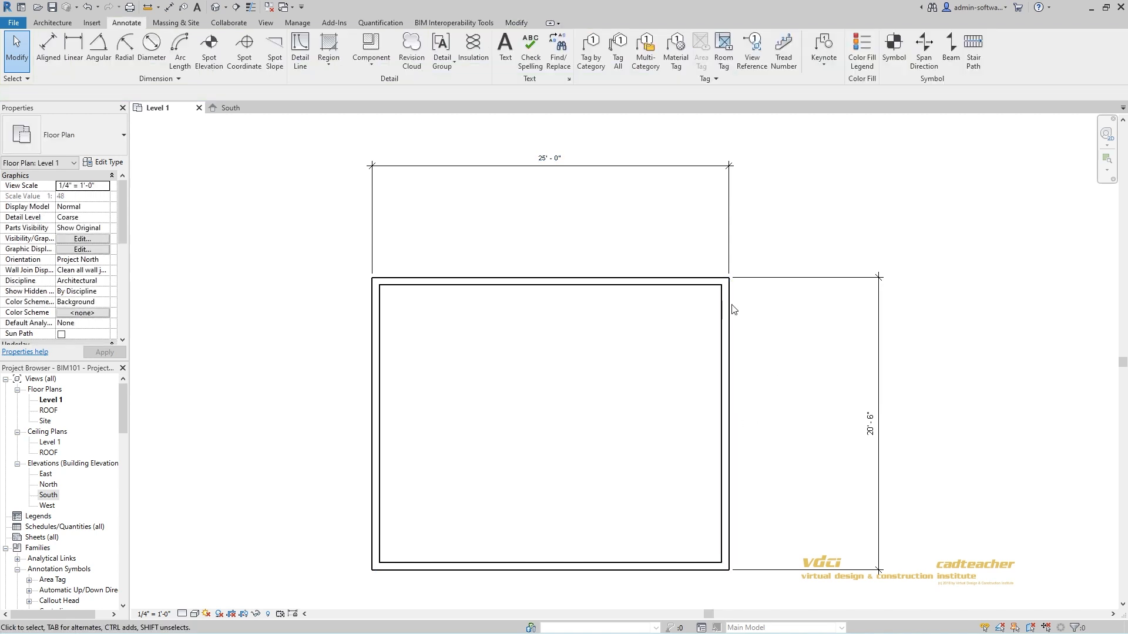
- Move the upper horizontal wall by setting the overall vertical dimension beside the plan to 20', and deselect the wall
left_click(684, 284)
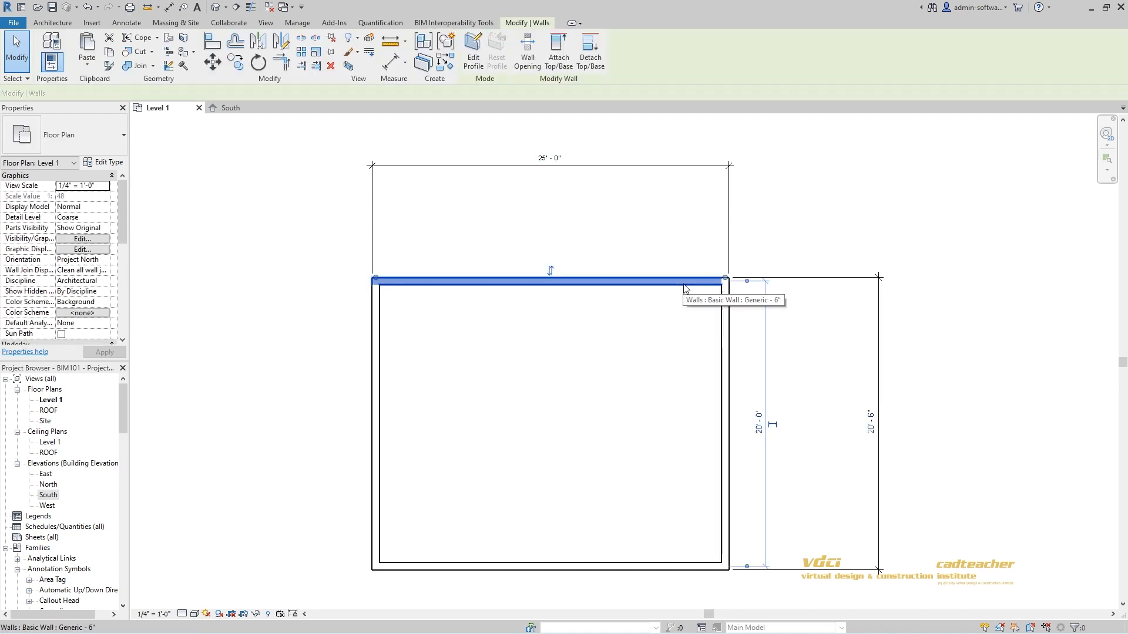
left_click(868, 423)
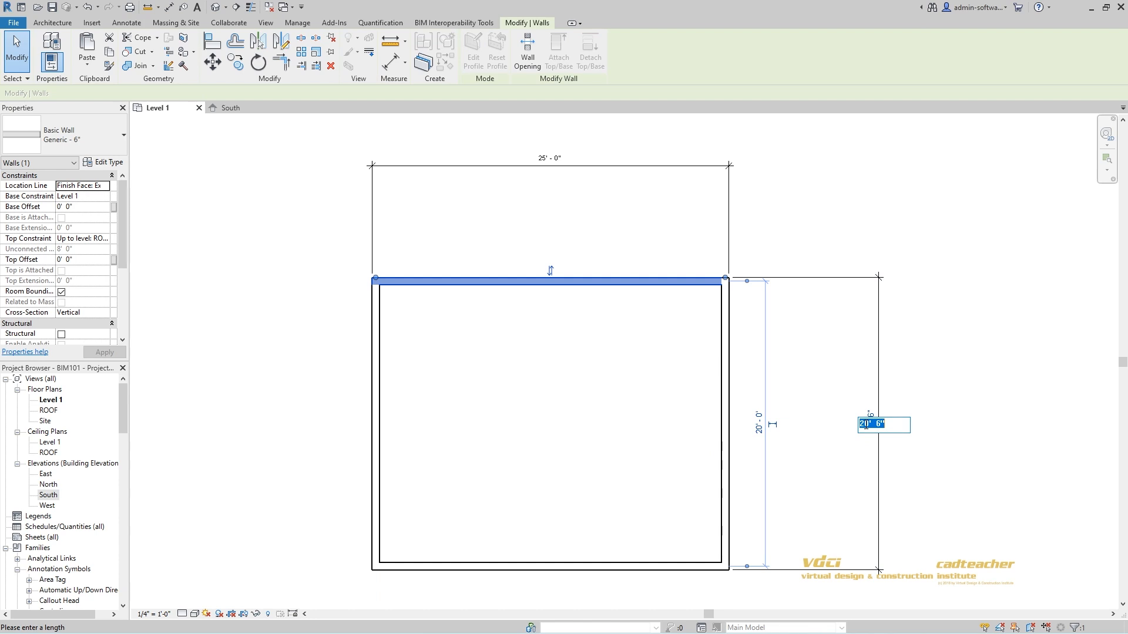
type("20")
key("Return")
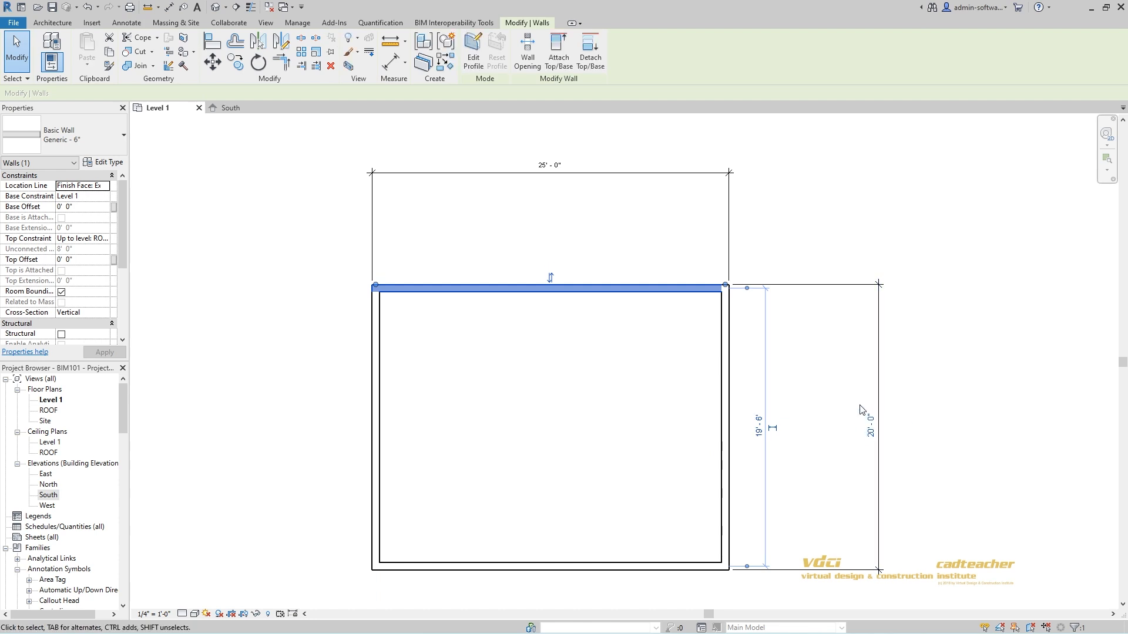
left_click(738, 385)
middle_click_drag(603, 402, 641, 386)
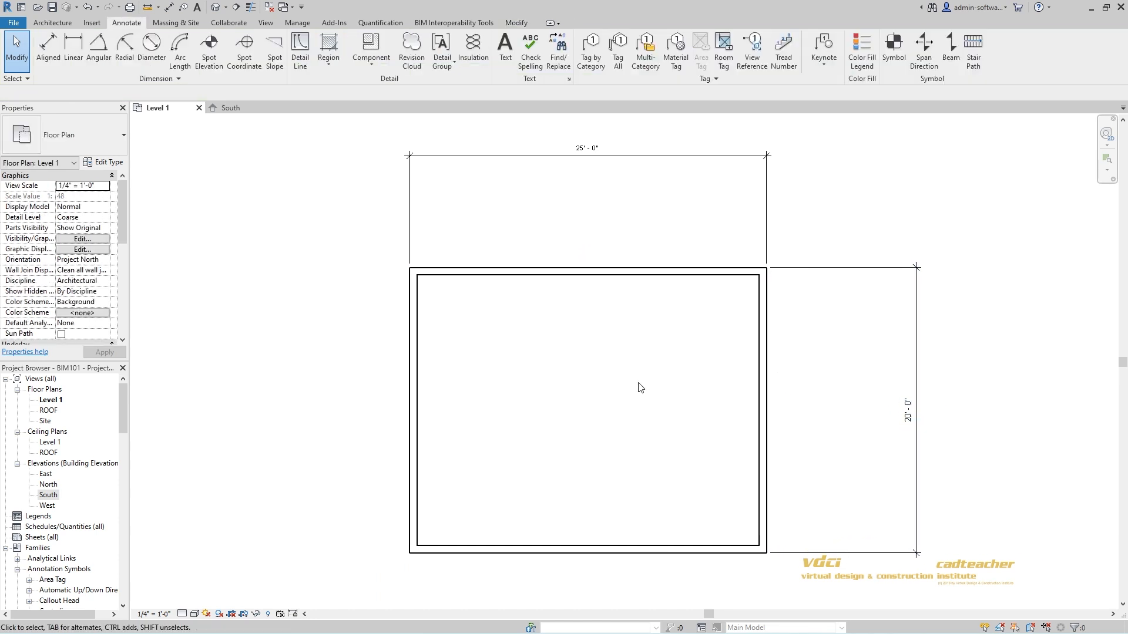